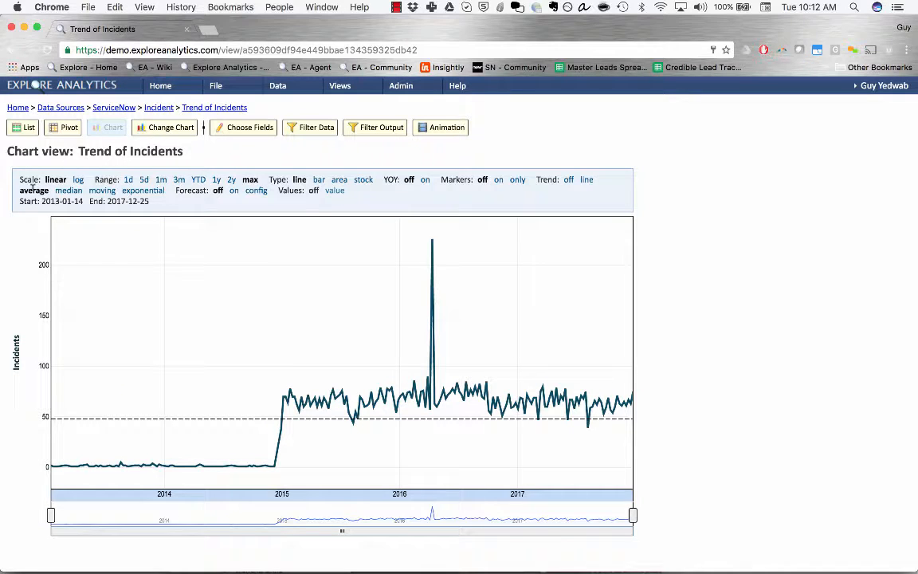
Cycle the trend through median, moving average and exponential, ending on a straight linear trend line
{"action": "left_click", "coordinate": [59, 189]}
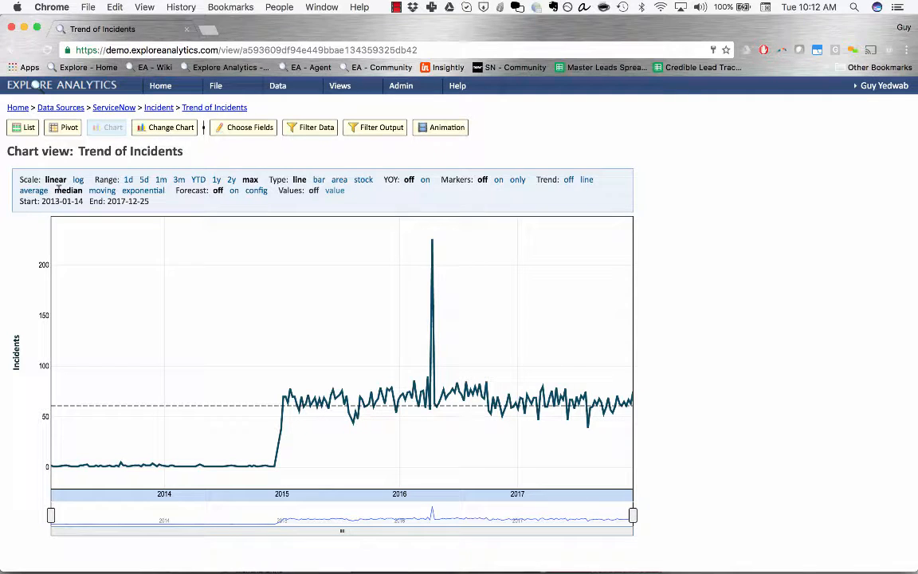
{"action": "left_click", "coordinate": [97, 188]}
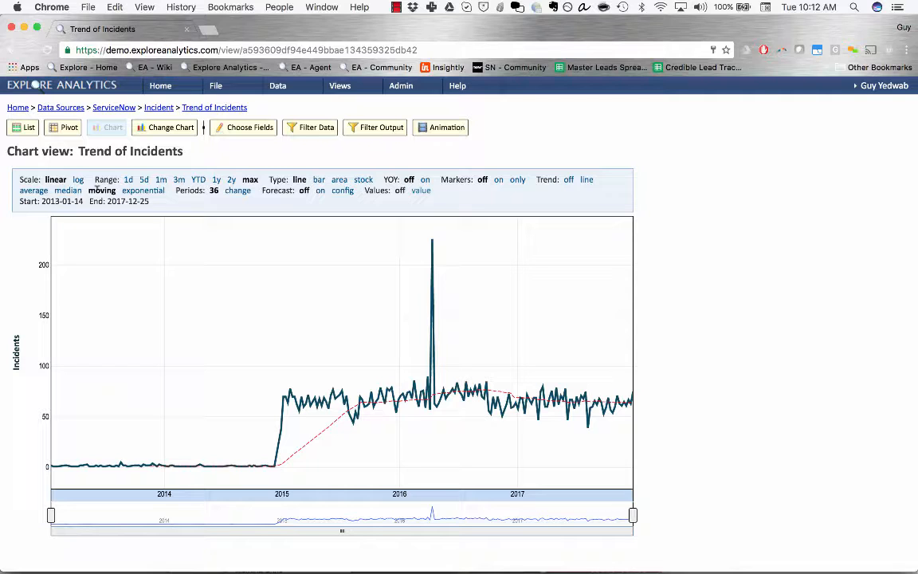
{"action": "left_click", "coordinate": [125, 191]}
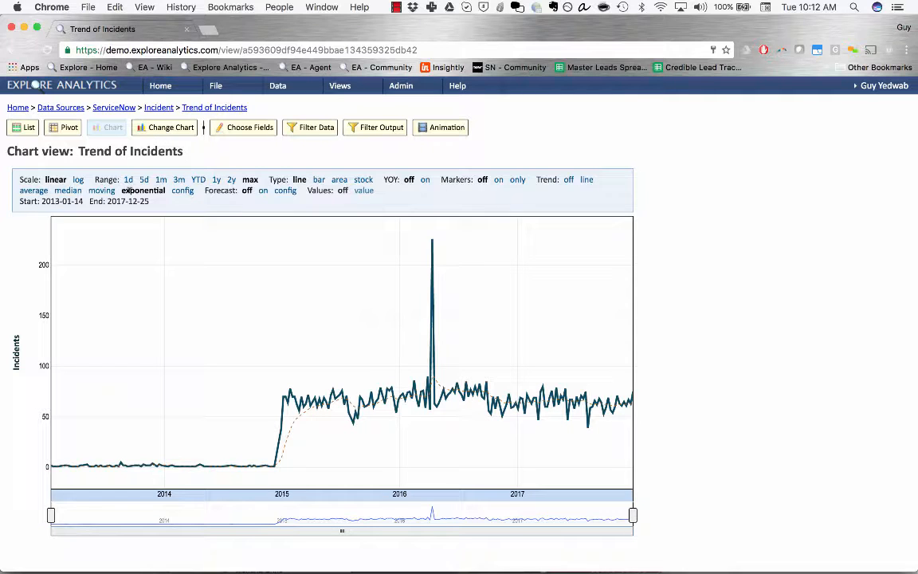
{"action": "left_click", "coordinate": [586, 180]}
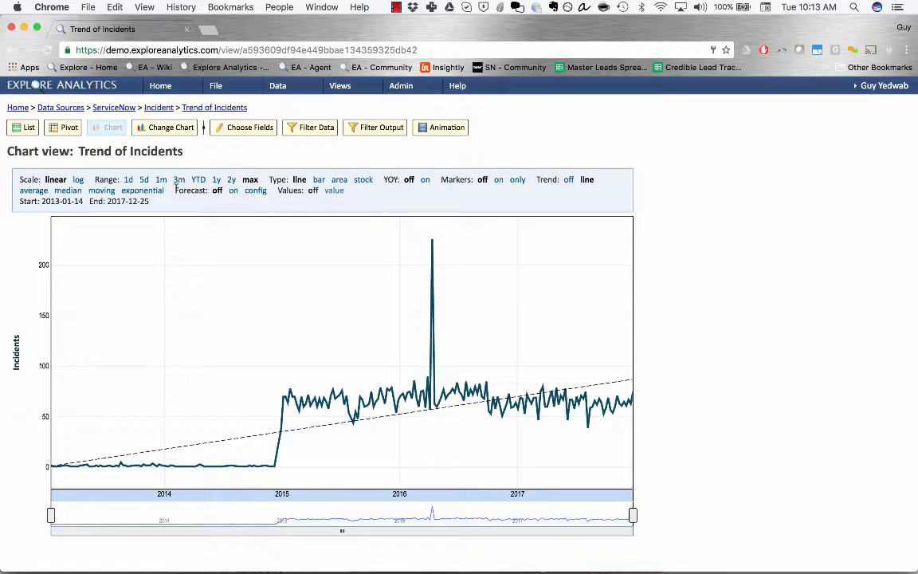
Turn the forecast on and bring up its settings showing 36 periods
{"action": "left_click_drag", "start_coordinate": [176, 190], "coordinate": [256, 192]}
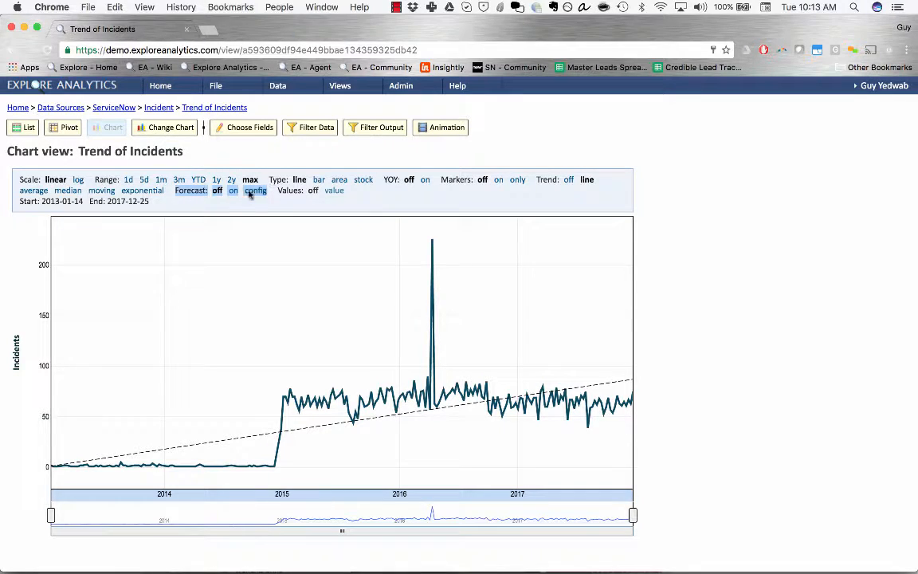
{"action": "left_click", "coordinate": [233, 190]}
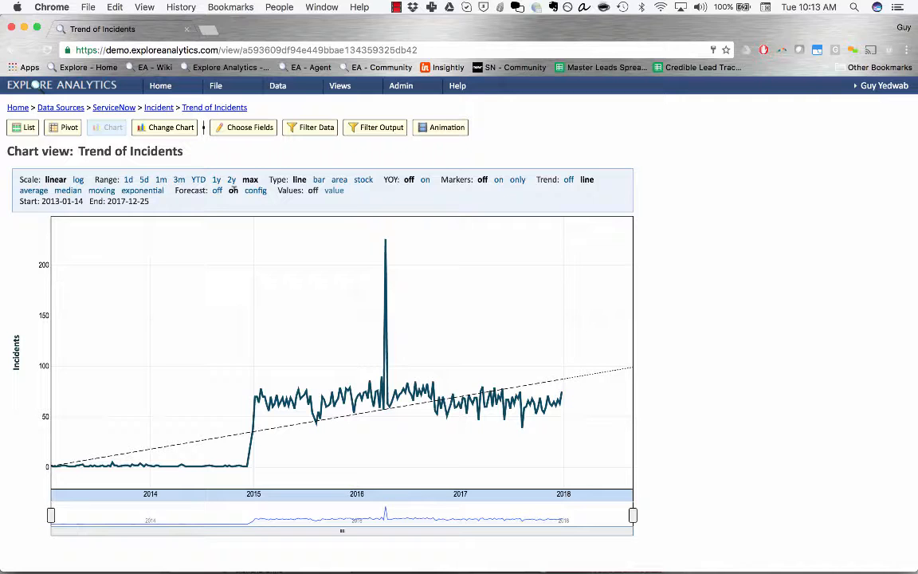
{"action": "left_click", "coordinate": [255, 190]}
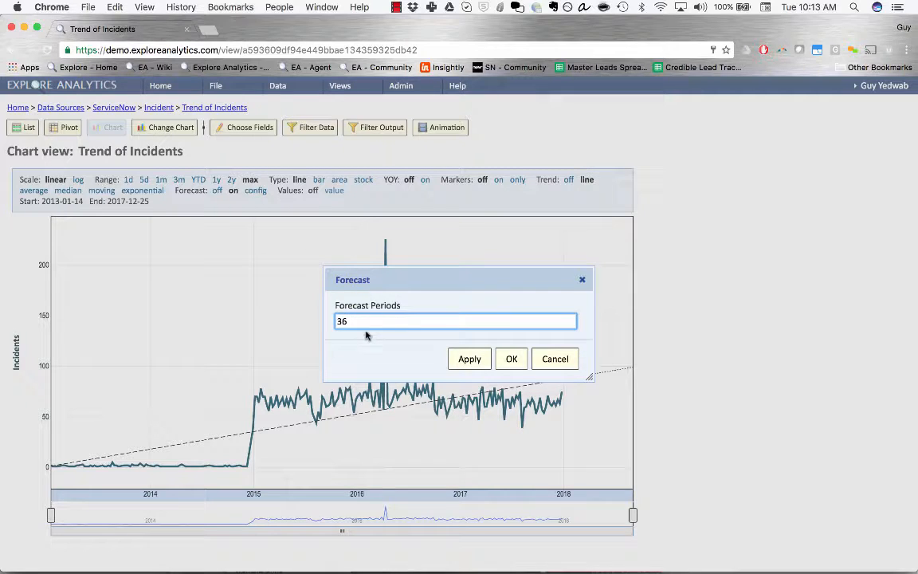
Change the Forecast Periods value from 36 to 52 and apply it
{"action": "left_click_drag", "start_coordinate": [352, 320], "coordinate": [326, 318]}
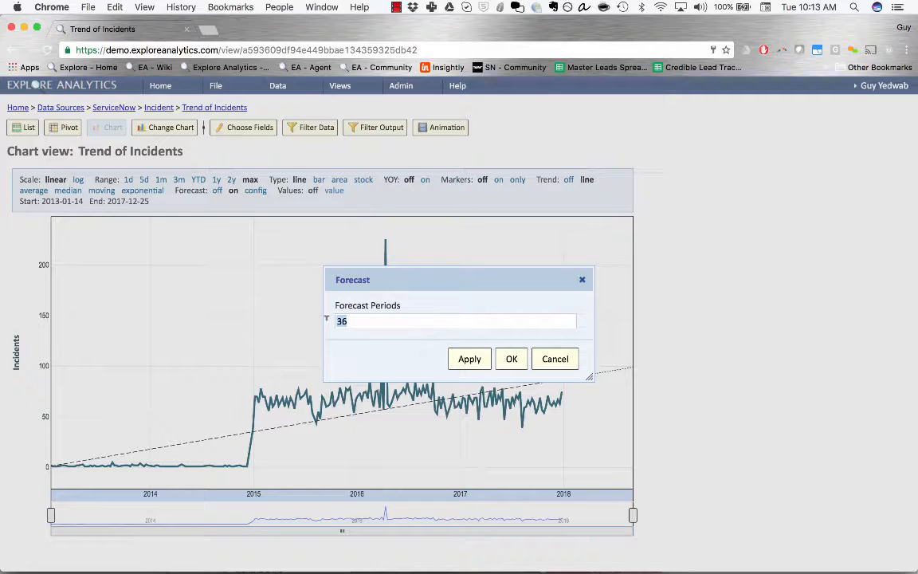
{"action": "left_click", "coordinate": [326, 318]}
{"action": "left_click", "coordinate": [332, 321]}
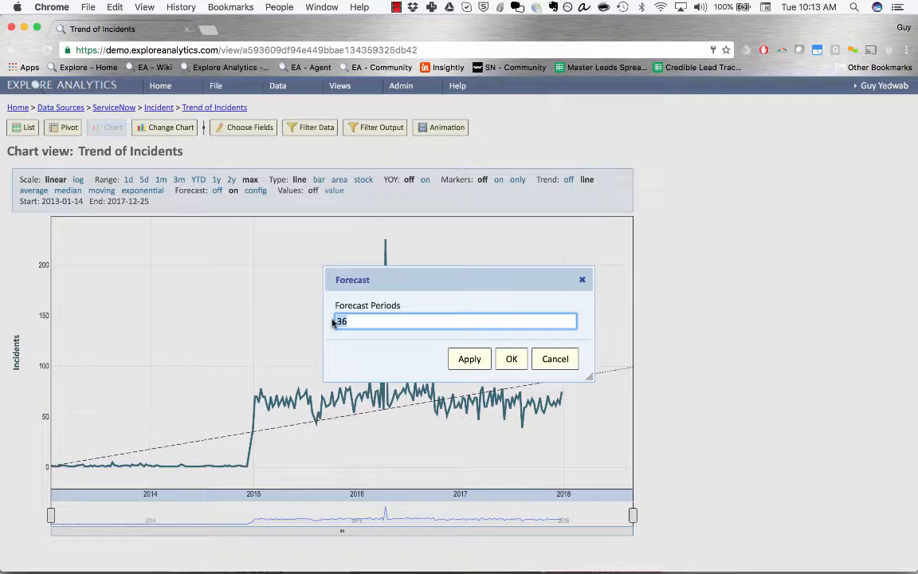
{"action": "type", "text": "52"}
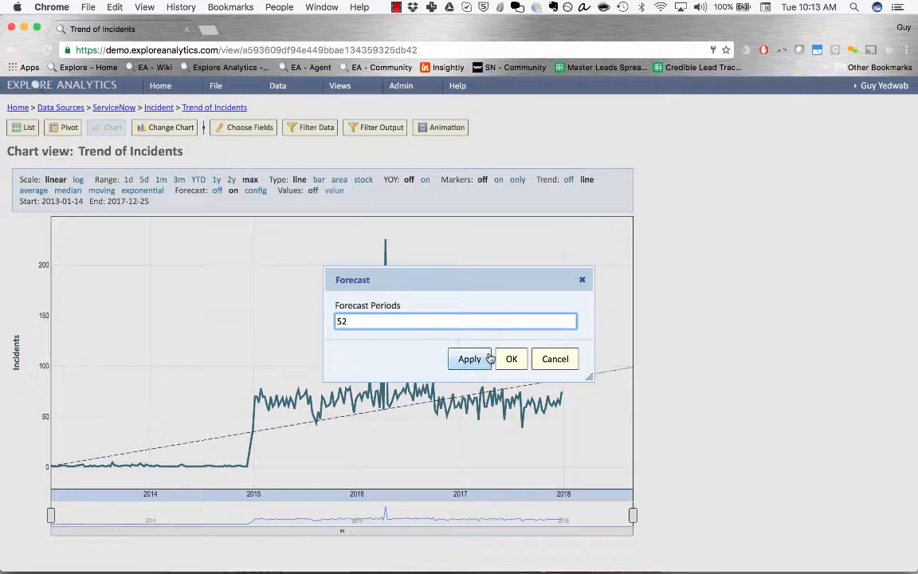
{"action": "left_click", "coordinate": [508, 360]}
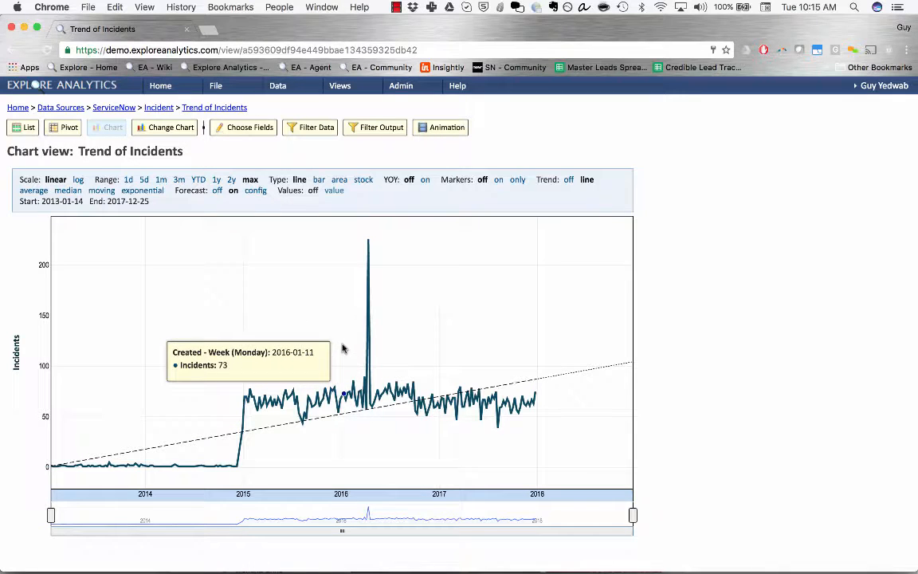
Compare the average and median trend lines, finishing back on the average
{"action": "left_click", "coordinate": [30, 190]}
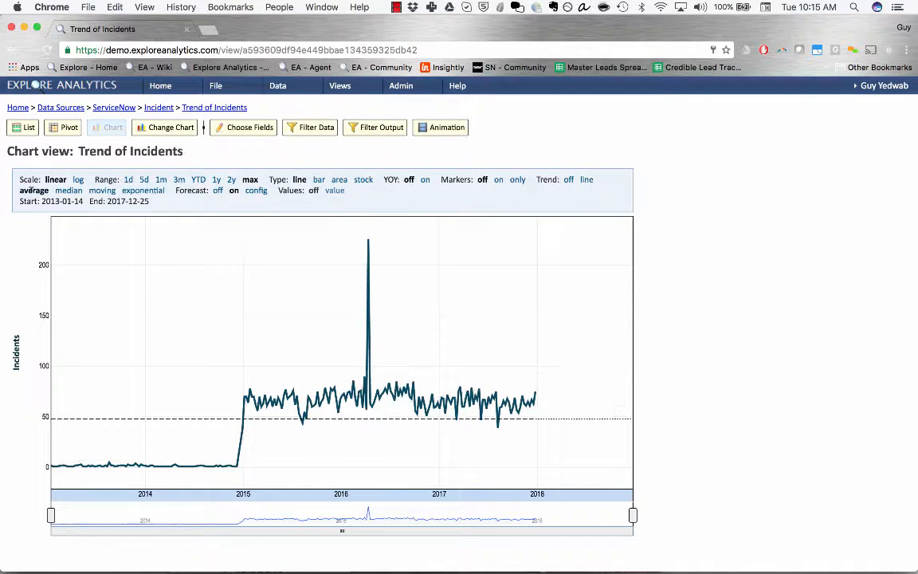
{"action": "left_click", "coordinate": [57, 191]}
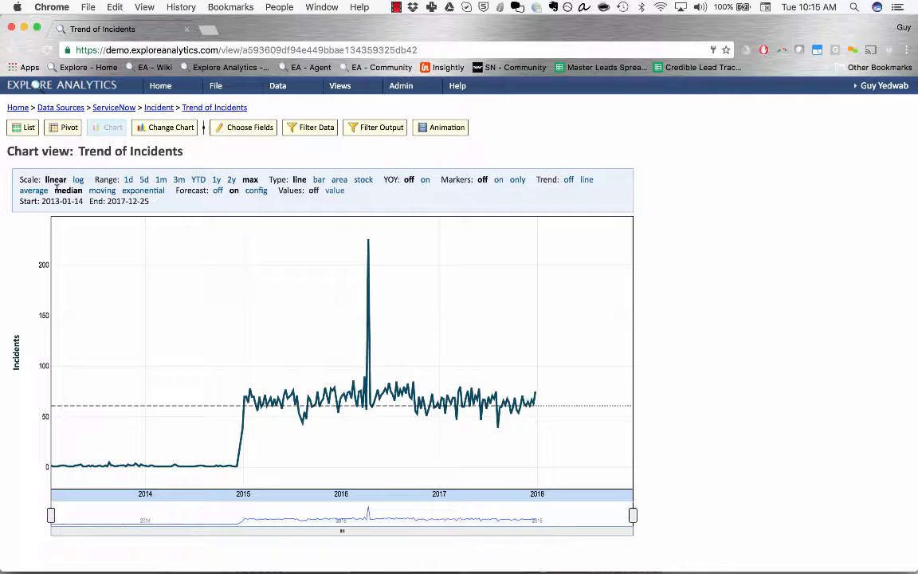
{"action": "left_click", "coordinate": [35, 189]}
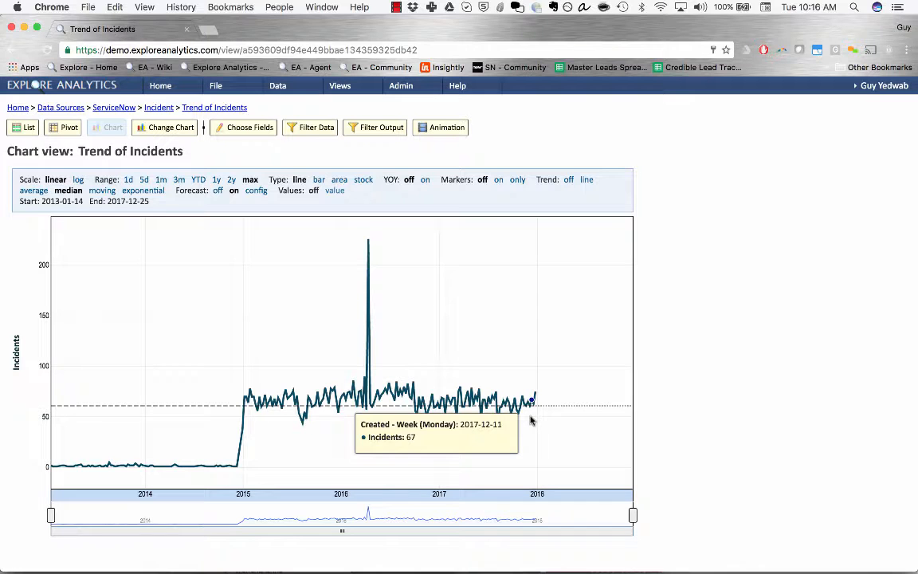
Switch the trend to a 36-period moving average carried through the forecast
{"action": "left_click", "coordinate": [102, 191]}
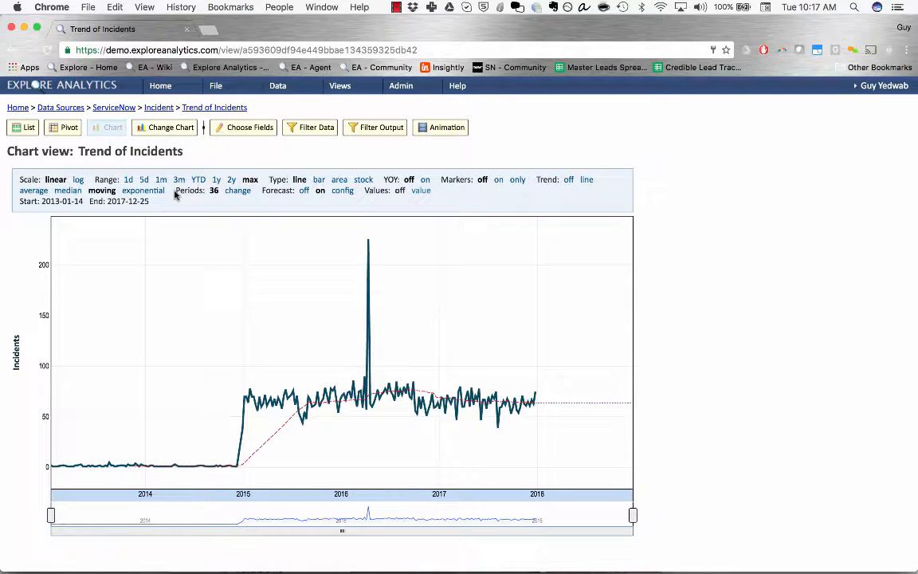
{"action": "left_click_drag", "start_coordinate": [175, 195], "coordinate": [253, 190]}
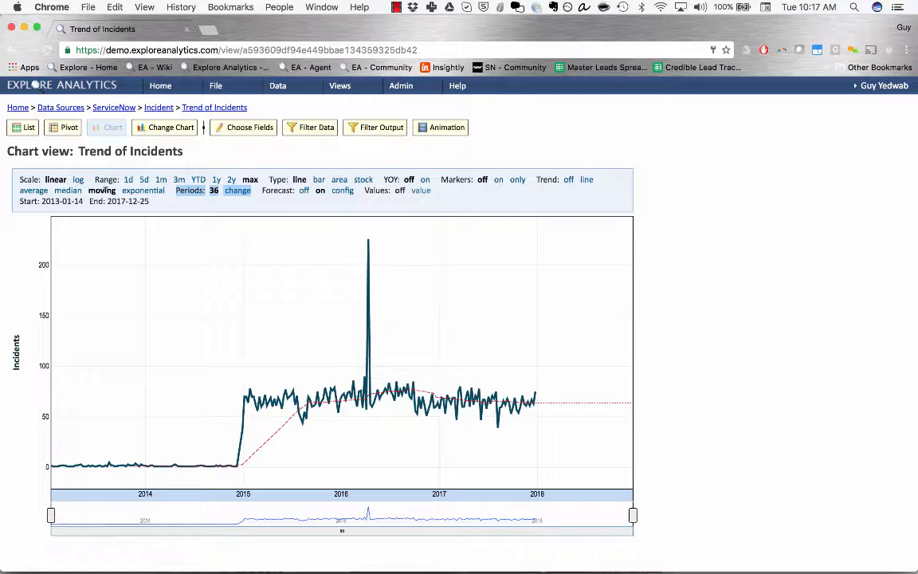
Change the moving average period count from 36 to 12
{"action": "left_click", "coordinate": [238, 195]}
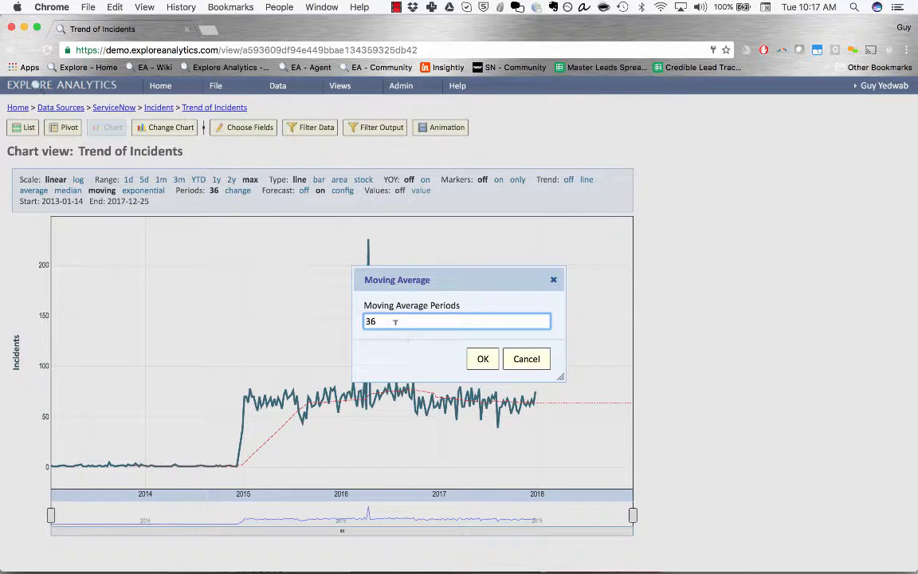
{"action": "left_click_drag", "start_coordinate": [394, 321], "coordinate": [363, 322]}
{"action": "type", "text": "12"}
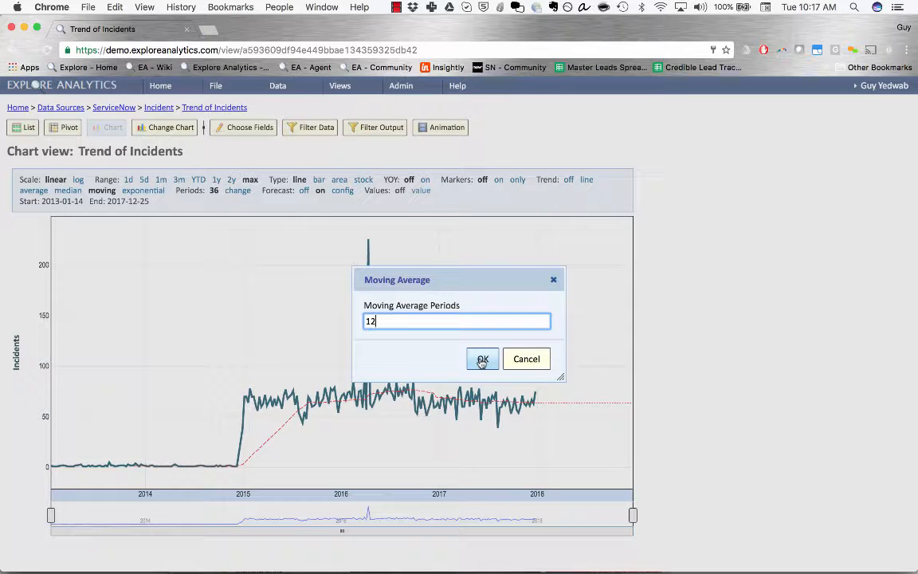
{"action": "left_click", "coordinate": [482, 360]}
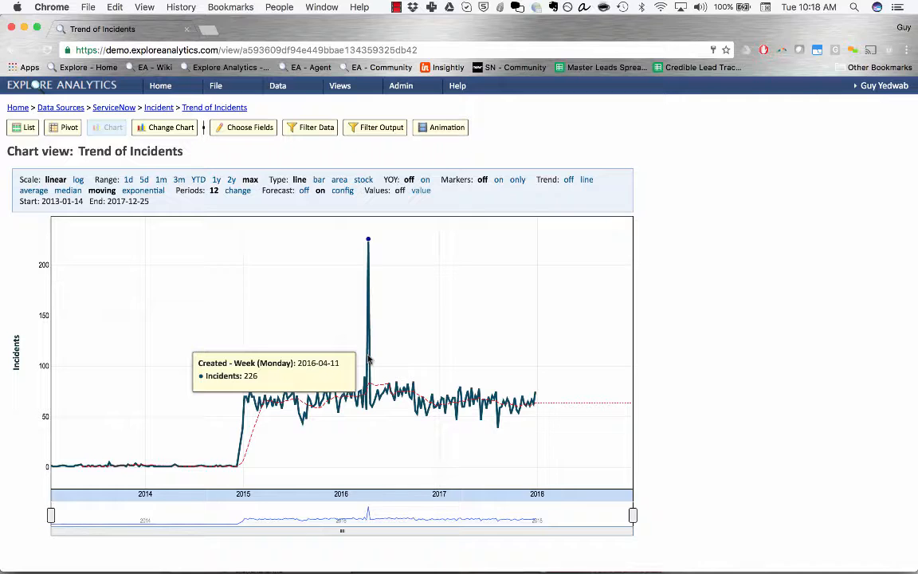
Switch the trend to exponential smoothing and show its forecast settings (52 periods, alpha 0.15)
{"action": "left_click", "coordinate": [143, 190]}
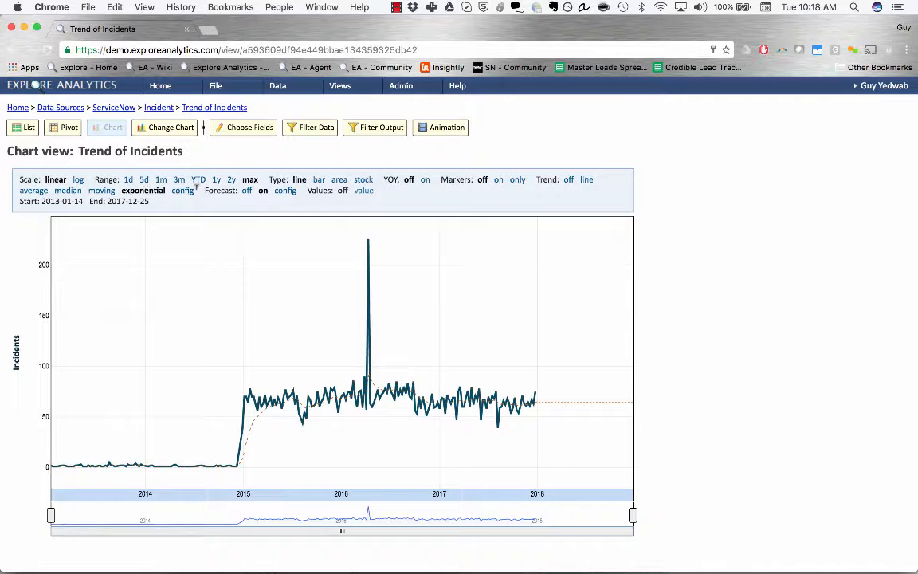
{"action": "left_click", "coordinate": [285, 192]}
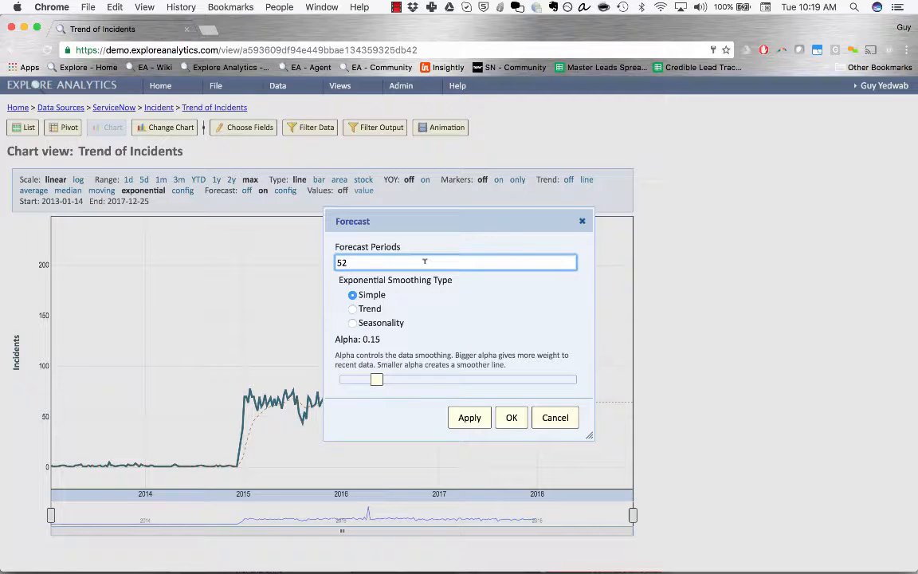
Move the Forecast dialog to the upper left and highlight the Alpha explanation
{"action": "left_click_drag", "start_coordinate": [340, 284], "coordinate": [465, 281]}
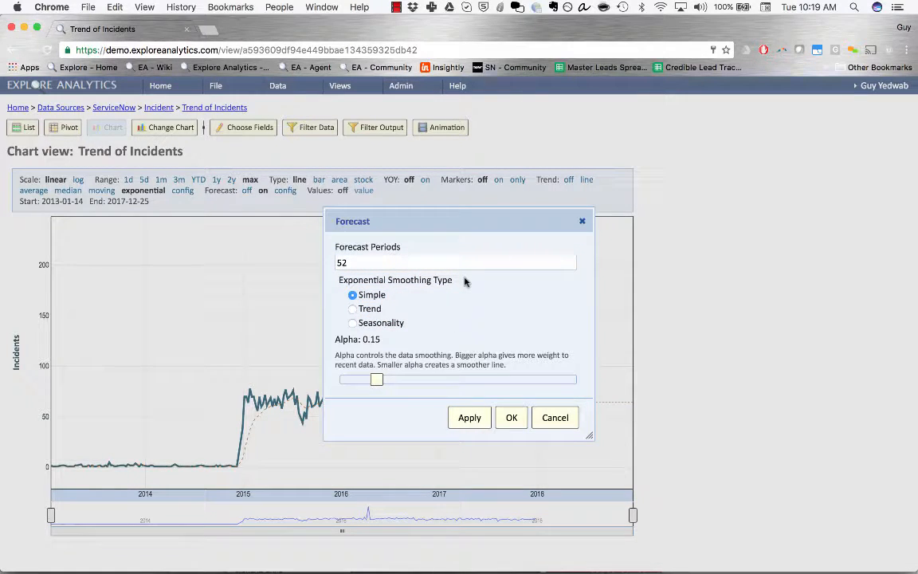
{"action": "left_click_drag", "start_coordinate": [355, 295], "coordinate": [403, 322]}
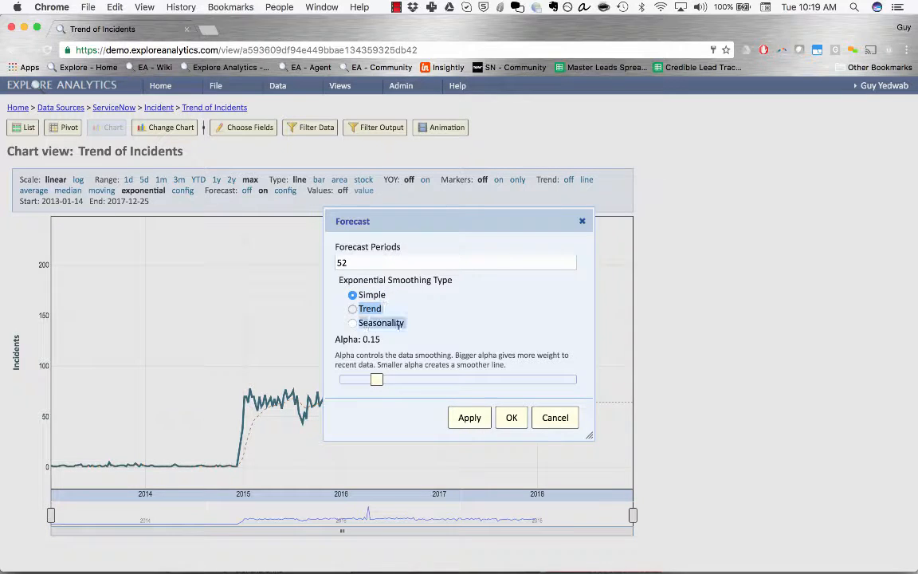
{"action": "left_click", "coordinate": [408, 303]}
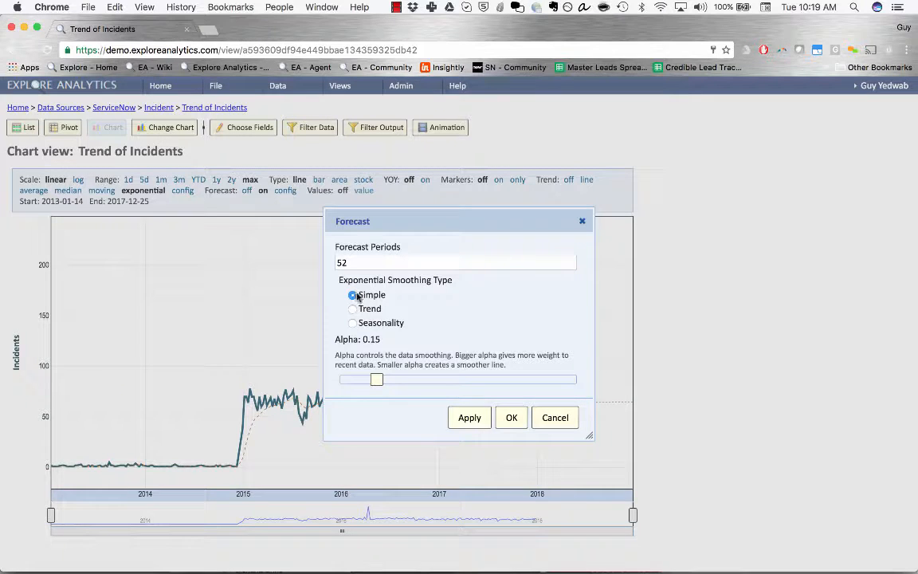
{"action": "left_click_drag", "start_coordinate": [353, 294], "coordinate": [389, 292]}
{"action": "left_click_drag", "start_coordinate": [389, 213], "coordinate": [143, 115]}
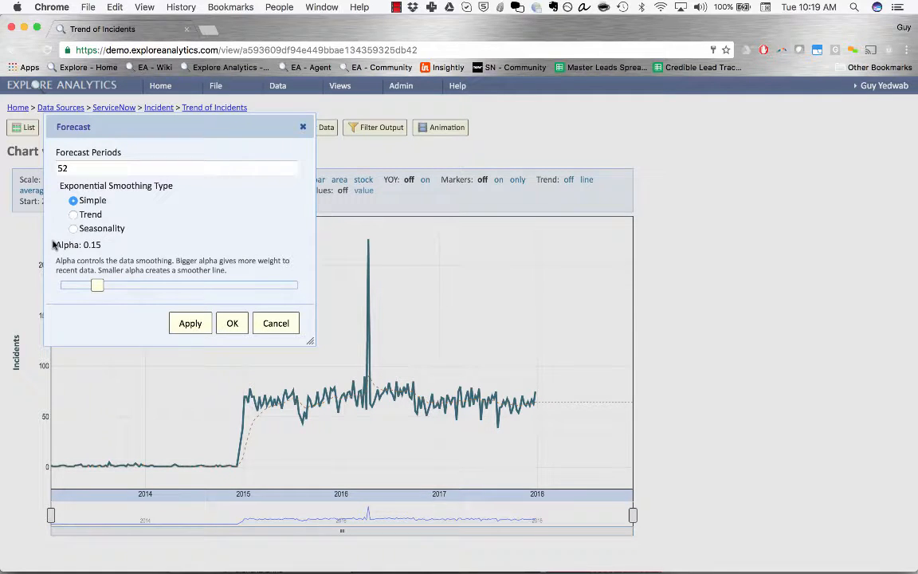
{"action": "left_click_drag", "start_coordinate": [53, 244], "coordinate": [169, 260]}
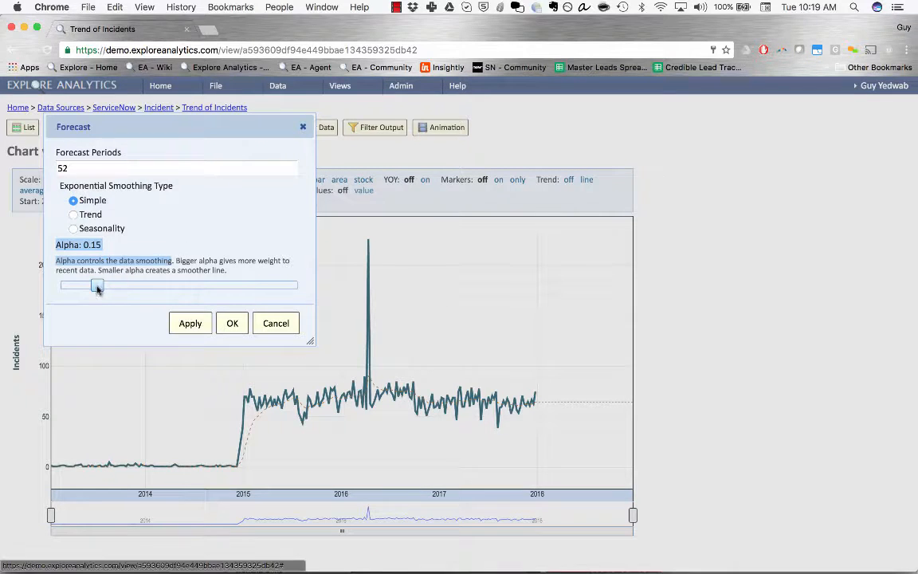
Apply alpha 0.86, then 0.03, then return to alpha 0.15 on the forecast
{"action": "left_click_drag", "start_coordinate": [97, 285], "coordinate": [265, 287]}
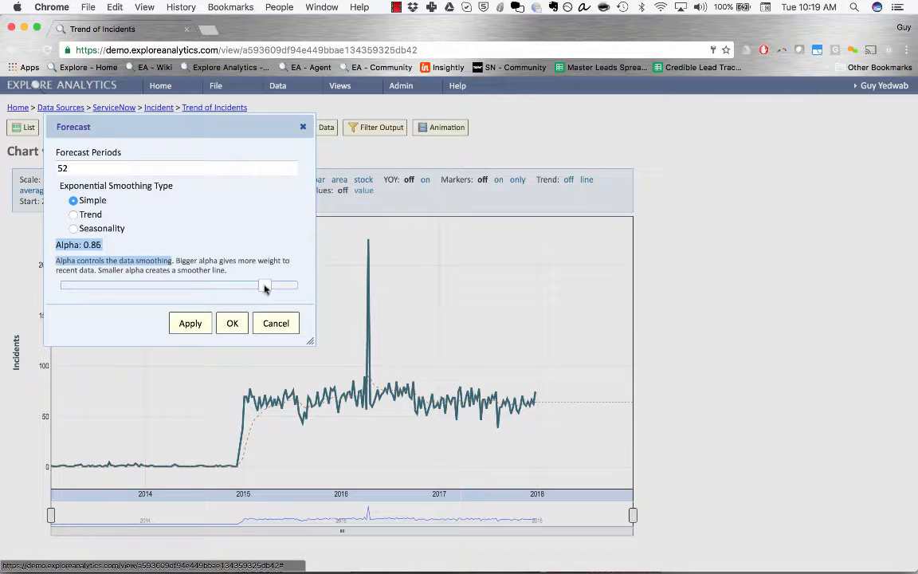
{"action": "left_click", "coordinate": [190, 323]}
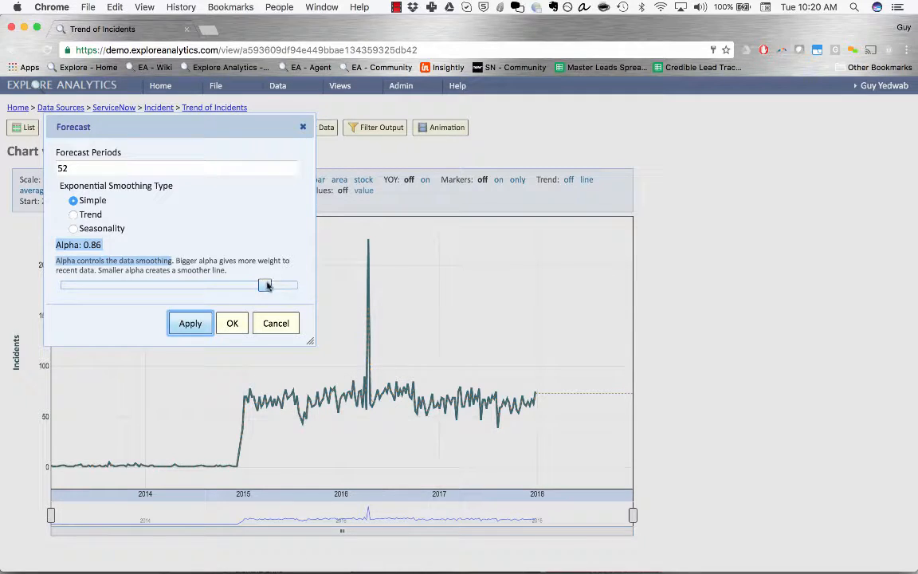
{"action": "left_click_drag", "start_coordinate": [265, 285], "coordinate": [69, 291]}
{"action": "left_click", "coordinate": [178, 324]}
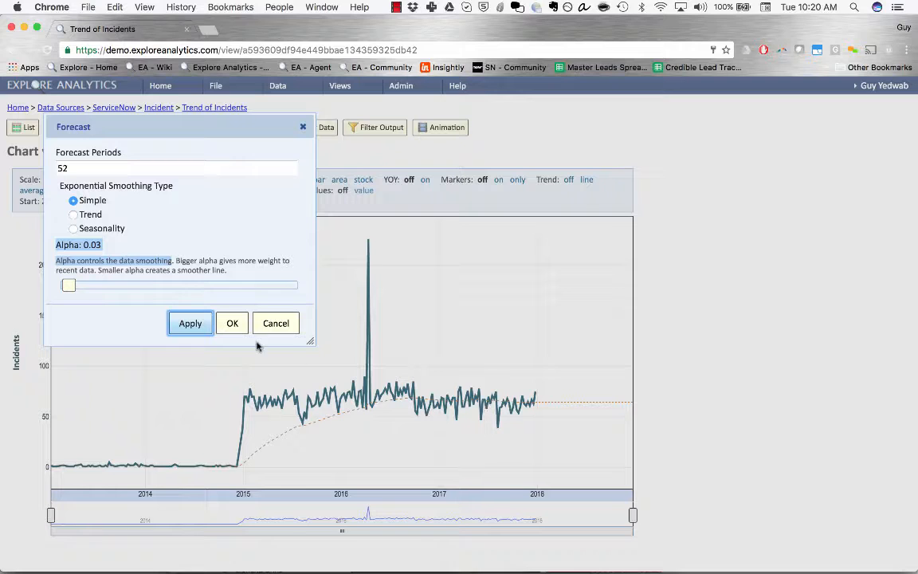
{"action": "left_click_drag", "start_coordinate": [71, 284], "coordinate": [97, 285]}
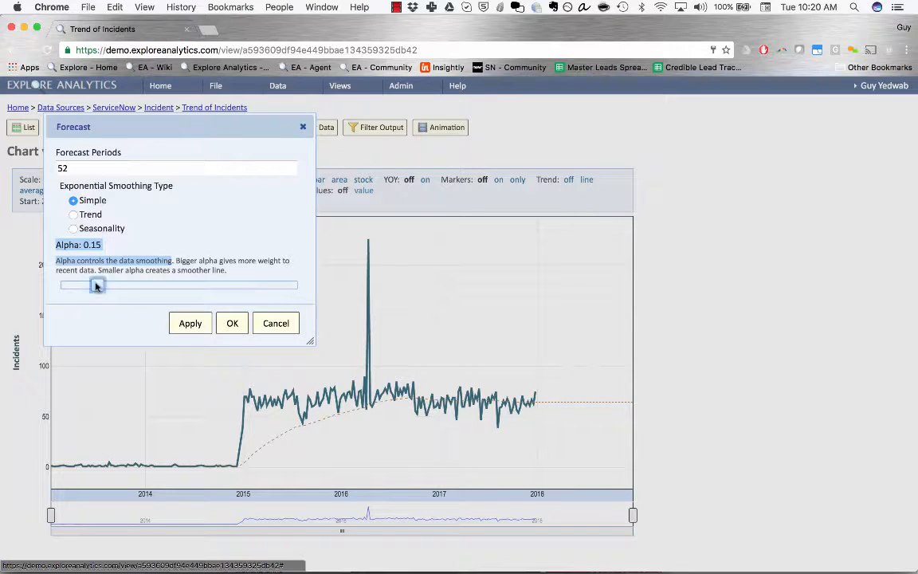
{"action": "left_click", "coordinate": [182, 326]}
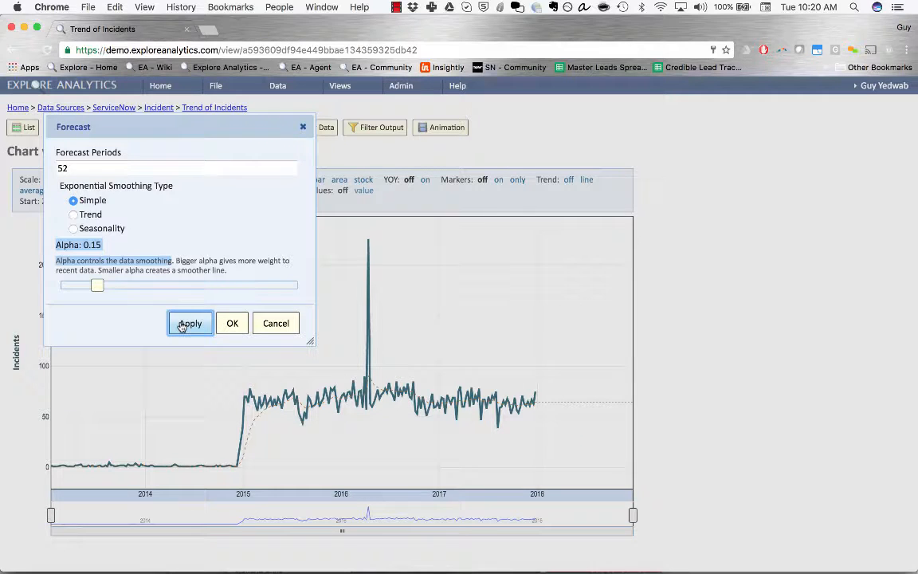
Switch the forecast to Trend smoothing, highlight the Beta explanation, and apply it
{"action": "left_click", "coordinate": [86, 215]}
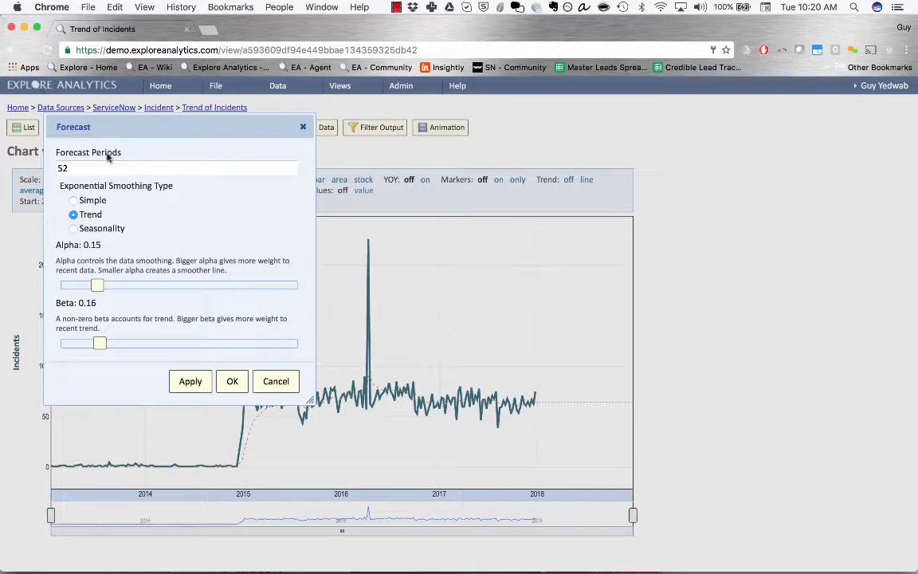
{"action": "left_click_drag", "start_coordinate": [121, 122], "coordinate": [107, 107]}
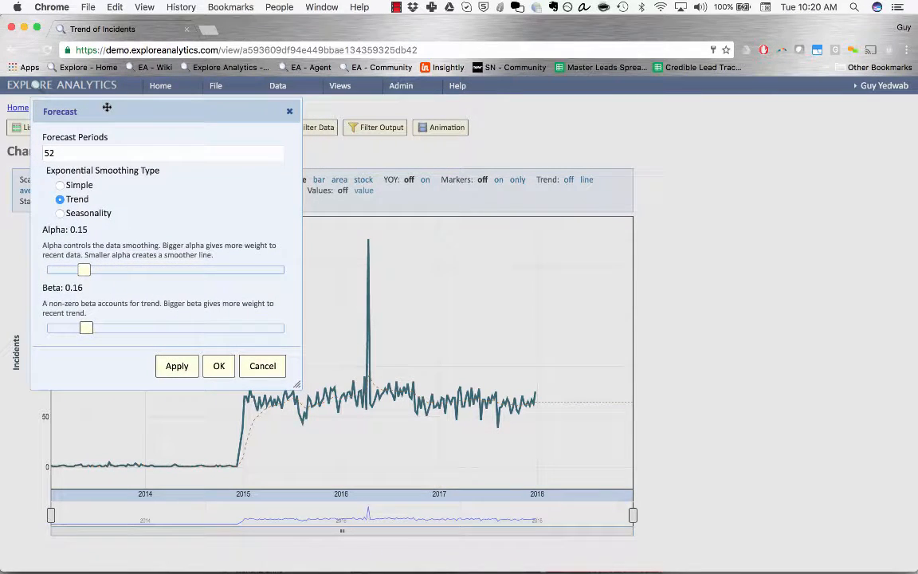
{"action": "left_click_drag", "start_coordinate": [43, 287], "coordinate": [103, 317]}
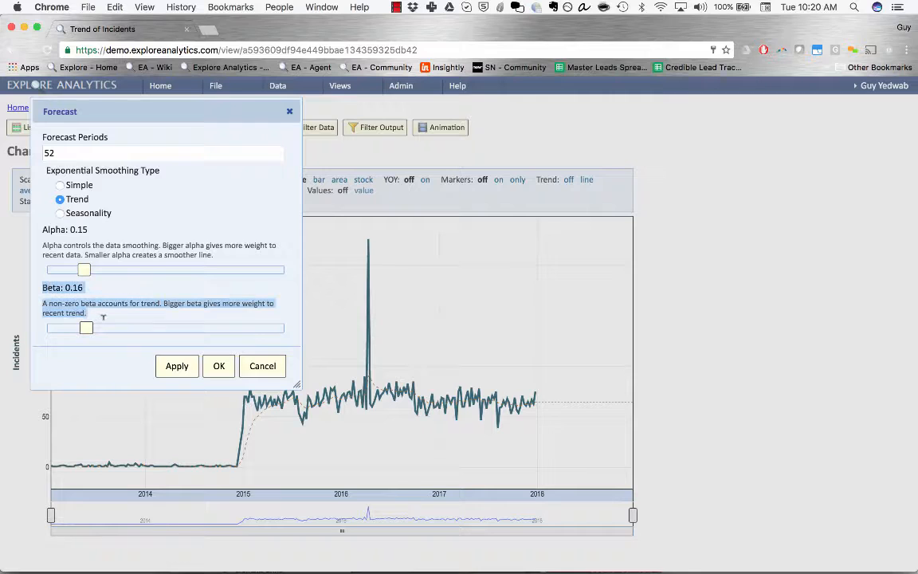
{"action": "left_click", "coordinate": [170, 365]}
{"action": "left_click", "coordinate": [118, 297]}
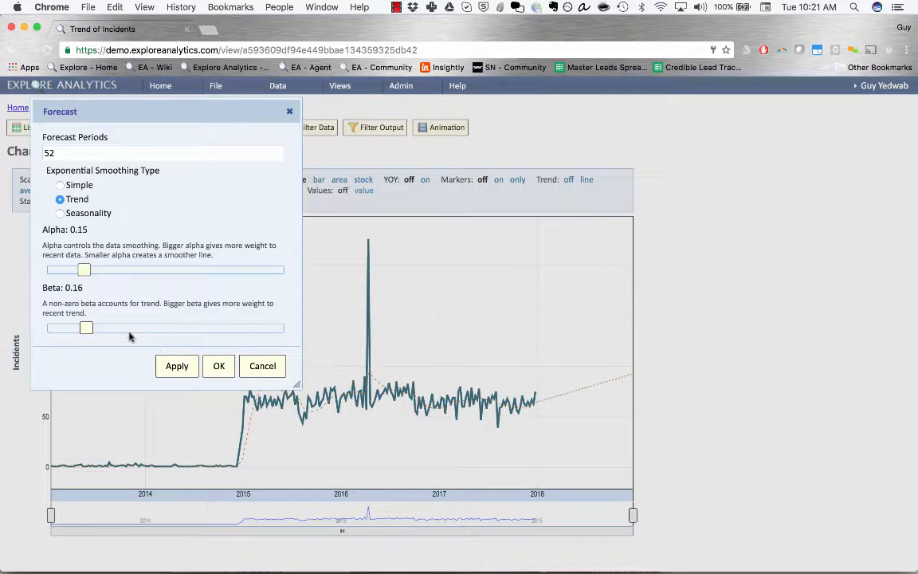
Set beta to 0.94 and apply it so the forecast climbs steeply
{"action": "left_click_drag", "start_coordinate": [88, 316], "coordinate": [40, 287]}
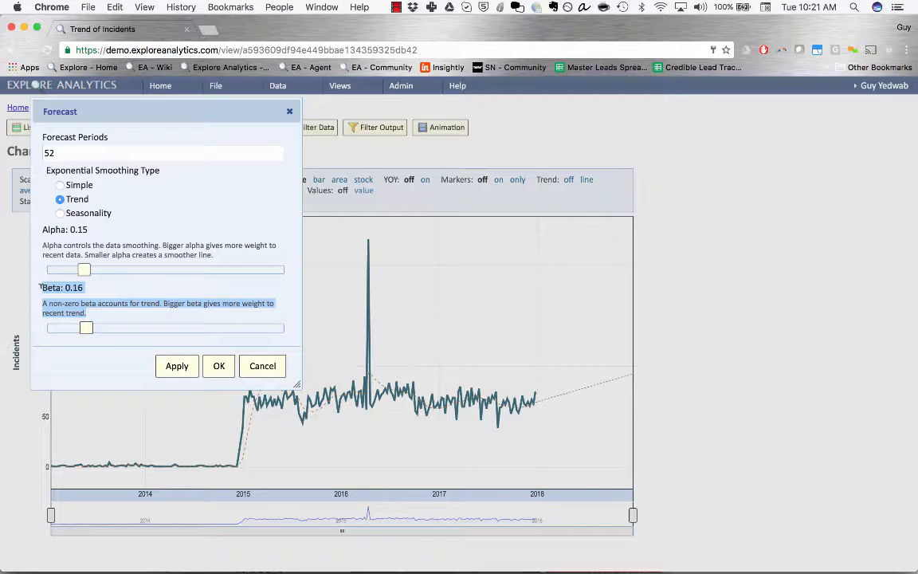
{"action": "left_click_drag", "start_coordinate": [87, 327], "coordinate": [269, 333]}
{"action": "left_click", "coordinate": [170, 366]}
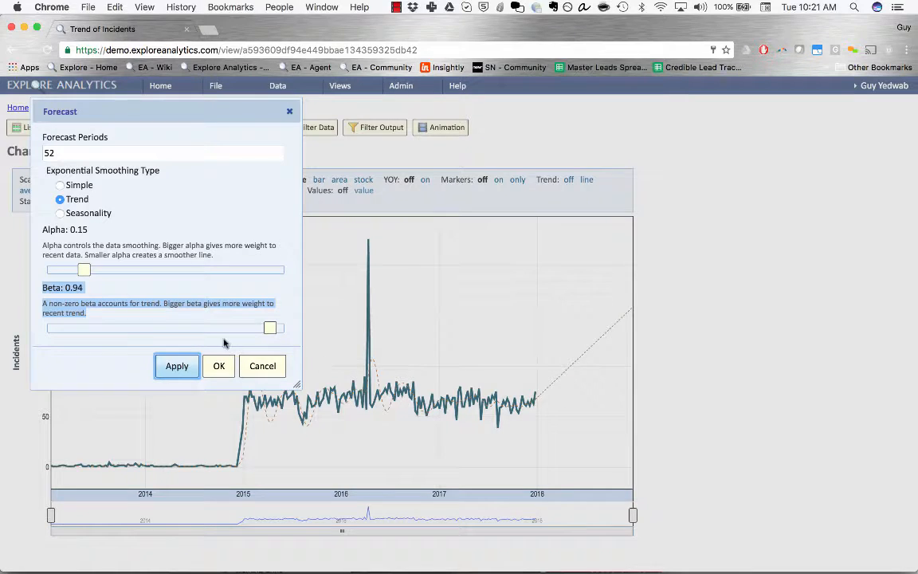
Lower beta to 0 and apply it, flattening the trend forecast
{"action": "left_click", "coordinate": [171, 288]}
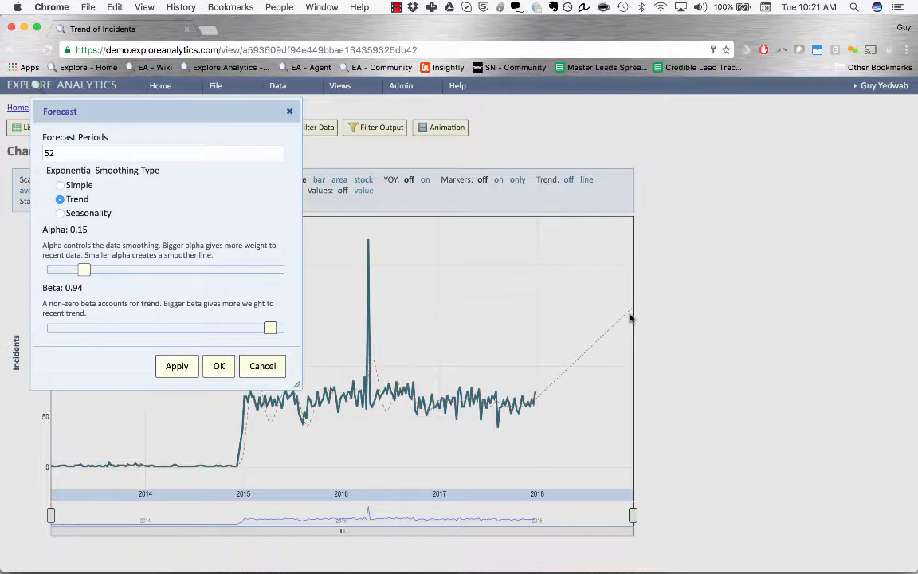
{"action": "left_click_drag", "start_coordinate": [270, 328], "coordinate": [55, 327]}
{"action": "left_click", "coordinate": [186, 371]}
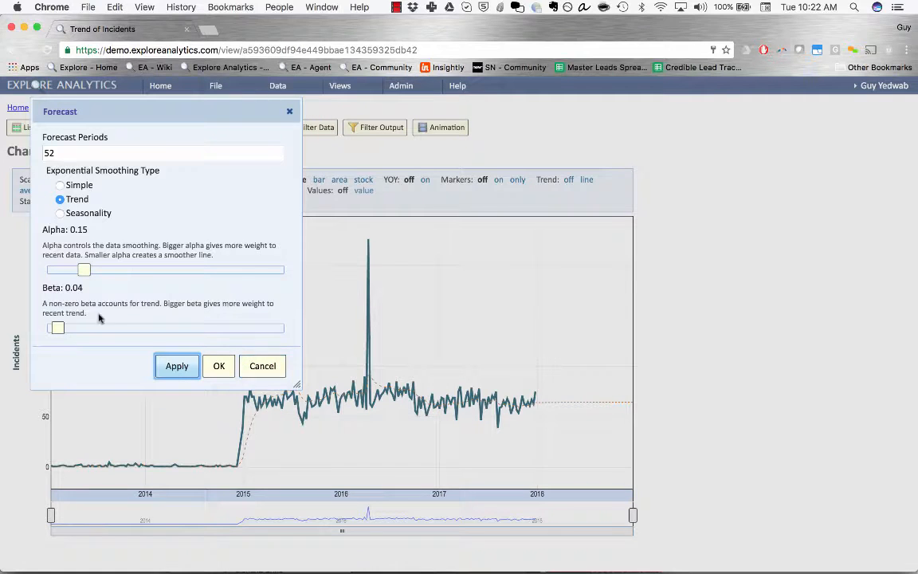
{"action": "left_click_drag", "start_coordinate": [56, 327], "coordinate": [46, 325]}
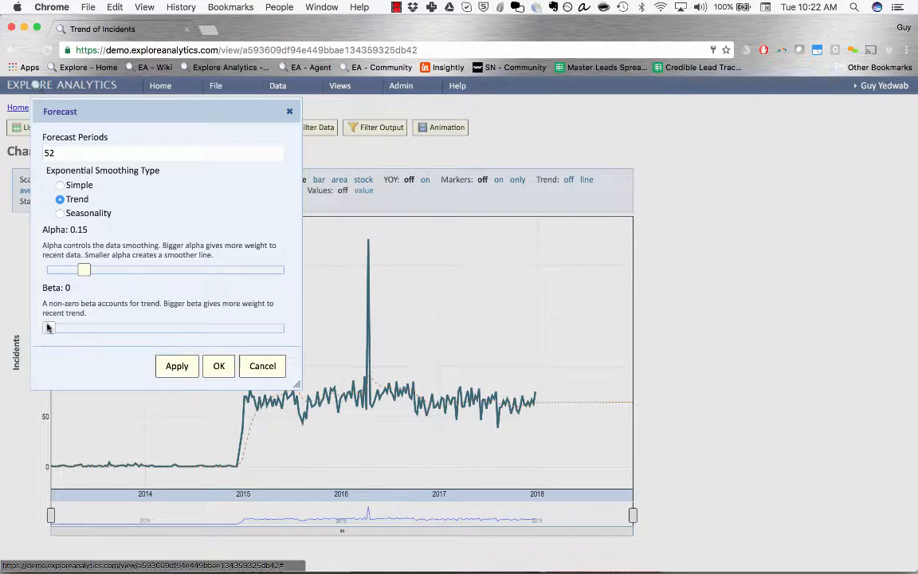
{"action": "left_click", "coordinate": [180, 366]}
Raise beta back to 0.15, apply it, and choose Seasonality smoothing
{"action": "double_click", "coordinate": [70, 183]}
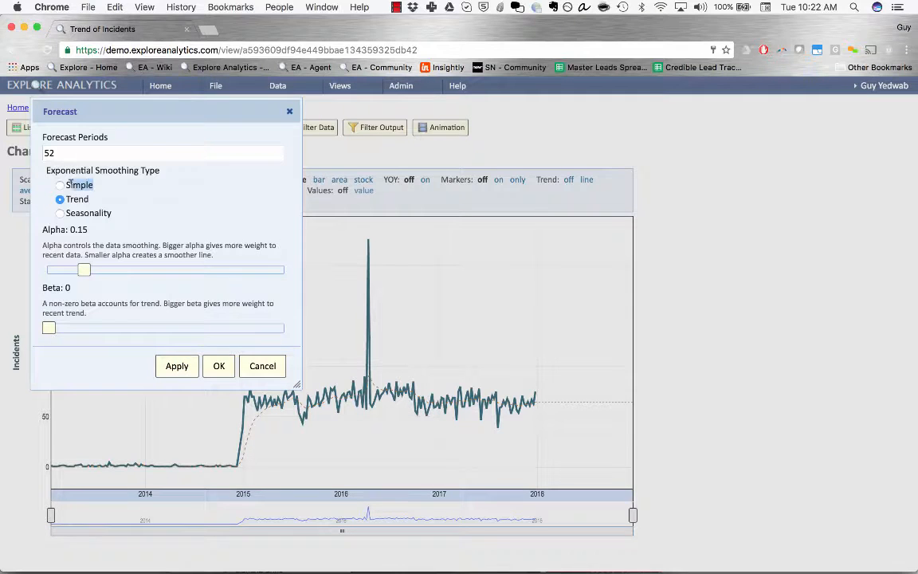
{"action": "left_click_drag", "start_coordinate": [71, 183], "coordinate": [58, 182]}
{"action": "left_click", "coordinate": [111, 182]}
{"action": "left_click_drag", "start_coordinate": [48, 327], "coordinate": [85, 327]}
{"action": "left_click", "coordinate": [177, 366]}
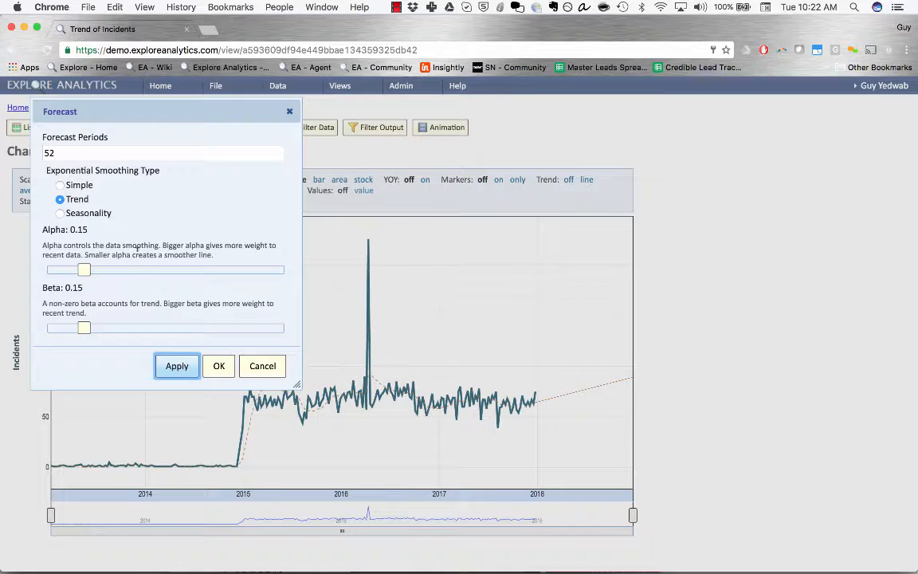
{"action": "left_click", "coordinate": [78, 215]}
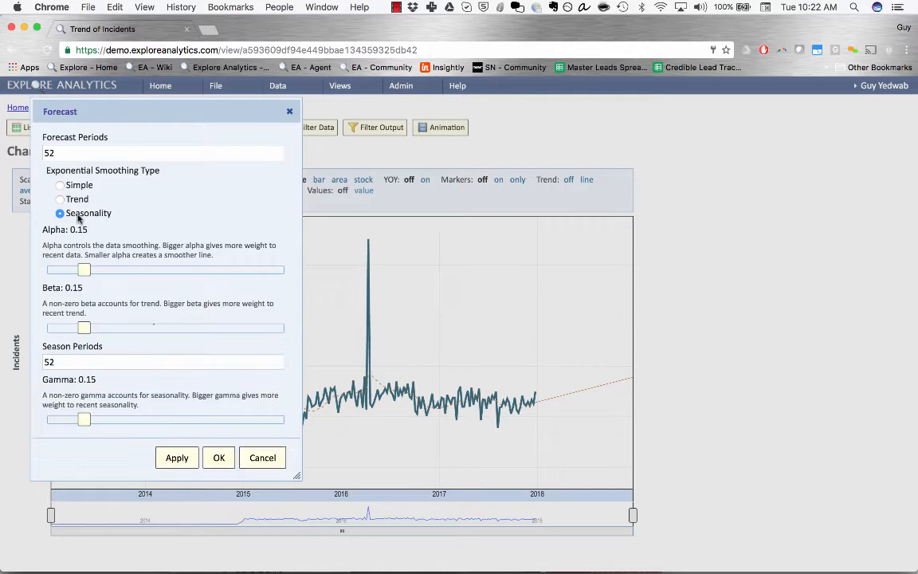
Apply the seasonal forecast with 52 season periods, then rerun it with 26
{"action": "left_click", "coordinate": [165, 459]}
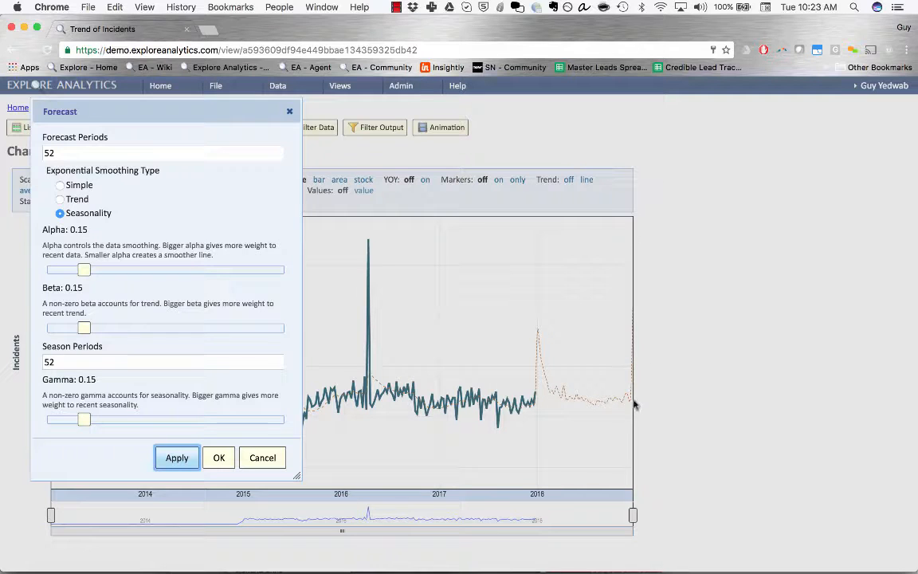
{"action": "double_click", "coordinate": [97, 363]}
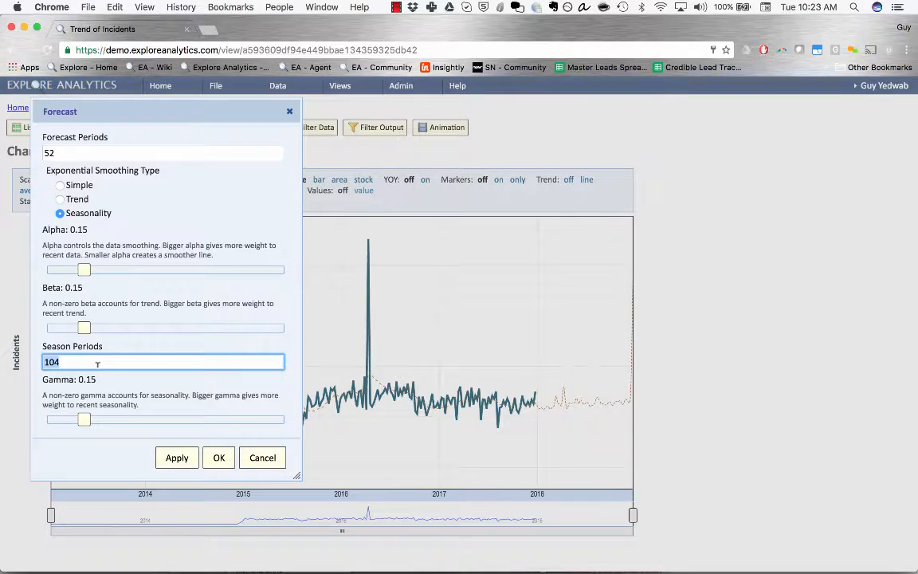
{"action": "type", "text": "26"}
{"action": "left_click", "coordinate": [171, 460]}
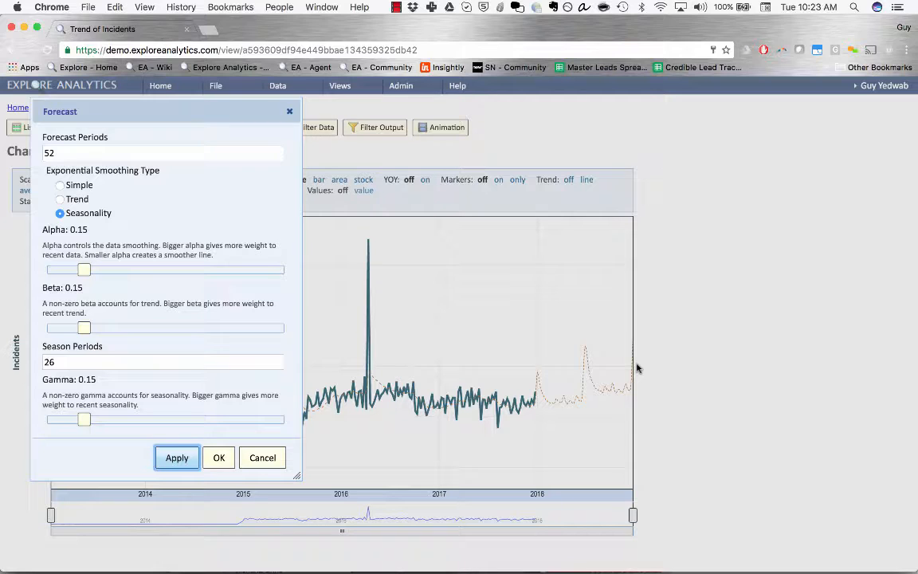
{"action": "left_click_drag", "start_coordinate": [61, 362], "coordinate": [40, 362]}
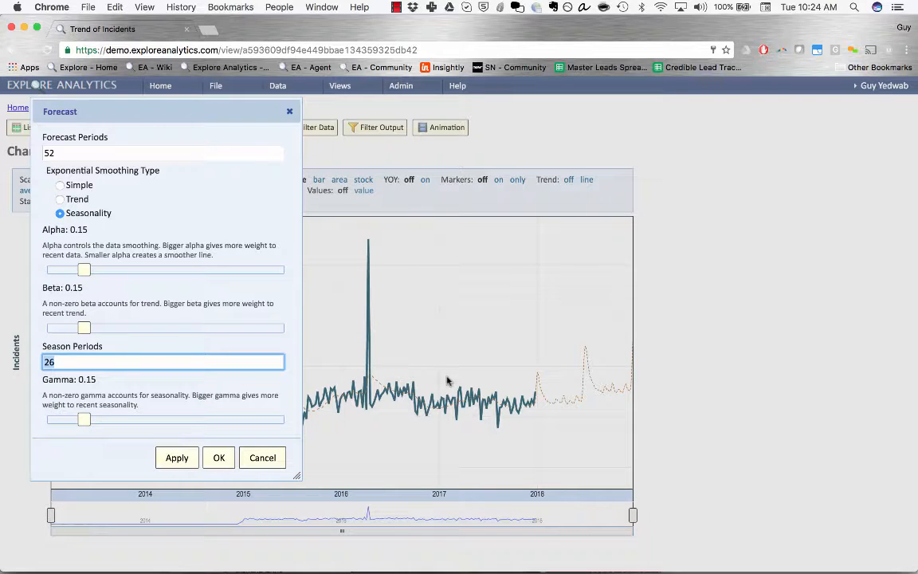
Set season periods back to 52, recompute the forecast, and highlight the gamma explanation
{"action": "key", "text": "BackSpace"}
{"action": "key", "text": "BackSpace"}
{"action": "type", "text": "52"}
{"action": "left_click", "coordinate": [178, 459]}
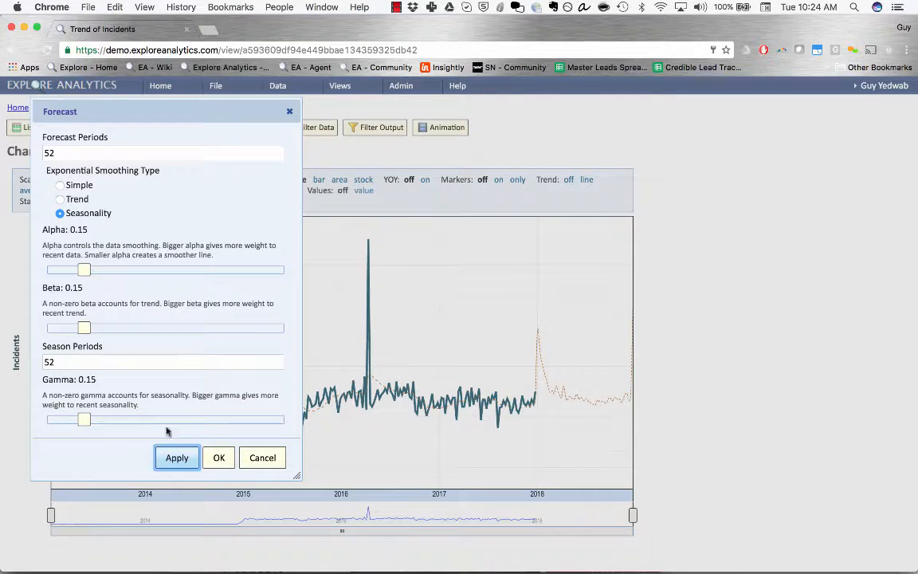
{"action": "left_click", "coordinate": [133, 402]}
{"action": "left_click_drag", "start_coordinate": [132, 402], "coordinate": [38, 374]}
{"action": "left_click", "coordinate": [53, 389]}
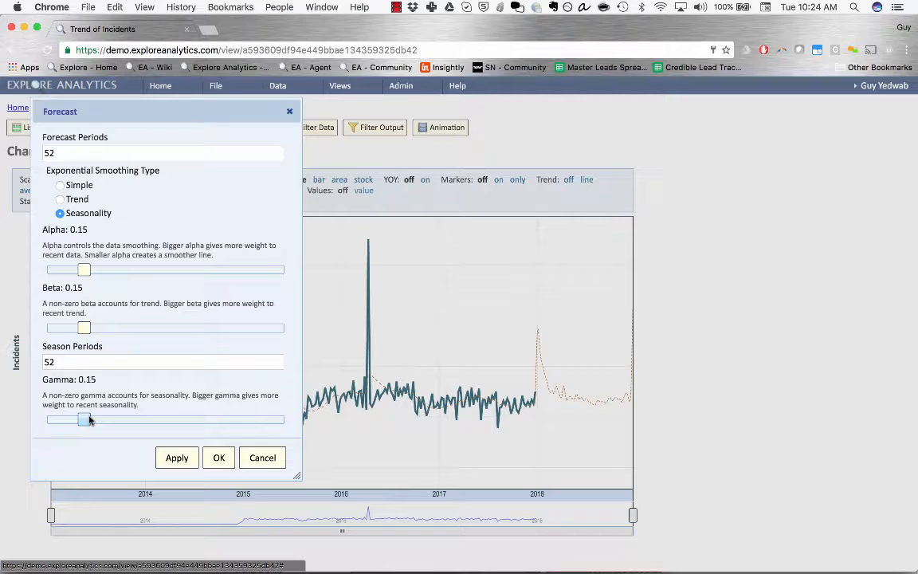
Apply gamma 0.92, then gamma 0.05, and move the Forecast dialog to the top right
{"action": "left_click_drag", "start_coordinate": [90, 420], "coordinate": [271, 426]}
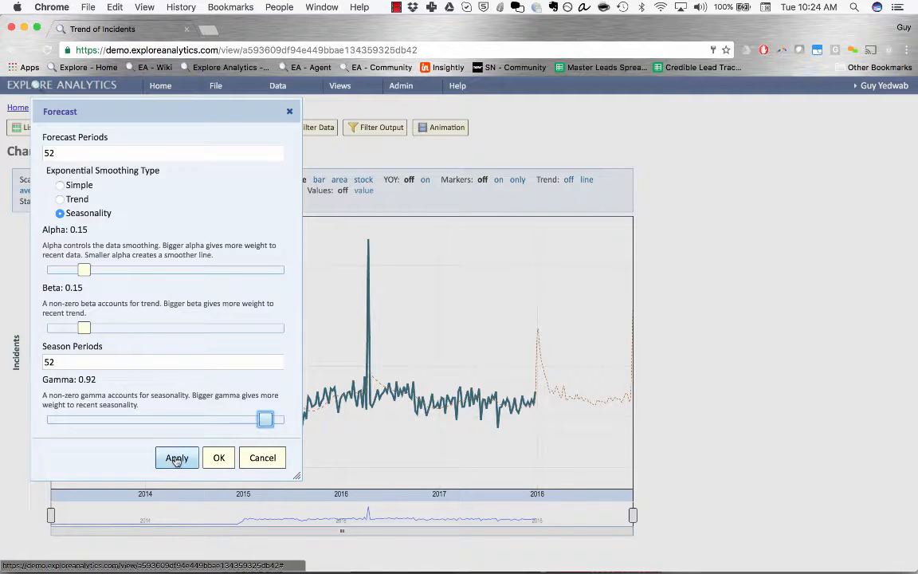
{"action": "left_click", "coordinate": [176, 458]}
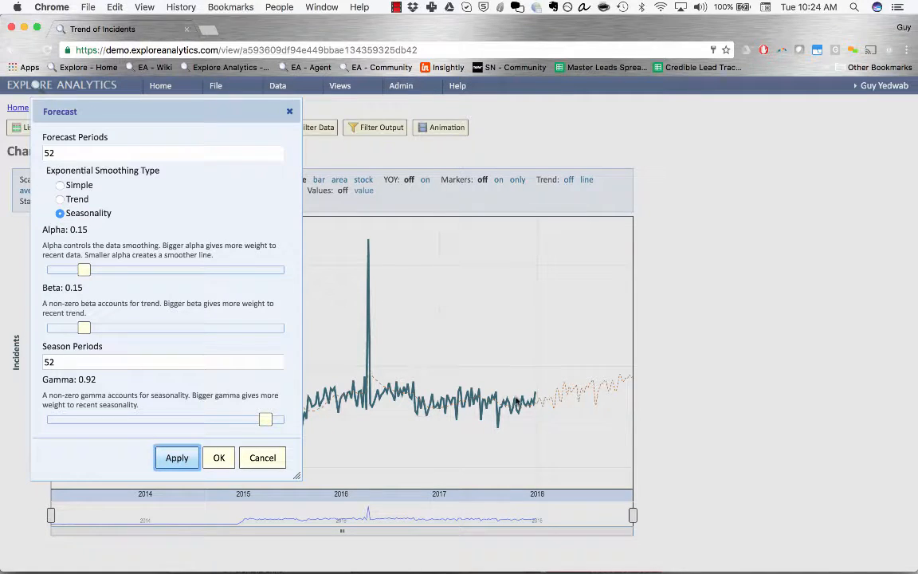
{"action": "left_click_drag", "start_coordinate": [266, 420], "coordinate": [57, 420]}
{"action": "left_click", "coordinate": [168, 469]}
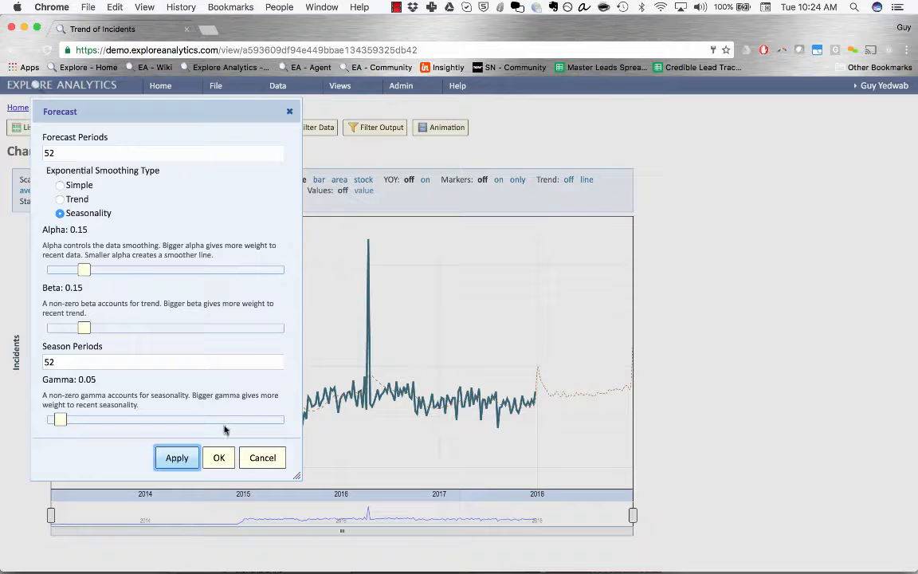
{"action": "left_click_drag", "start_coordinate": [193, 109], "coordinate": [792, 88]}
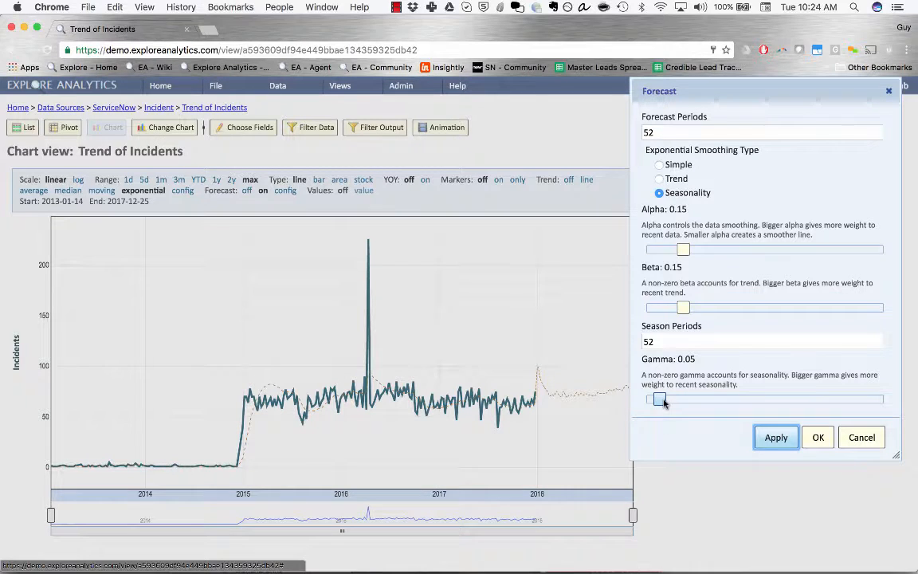
Apply gamma 0.8, shift the Forecast dialog slightly right, and highlight the Seasonality option
{"action": "left_click_drag", "start_coordinate": [663, 402], "coordinate": [837, 399]}
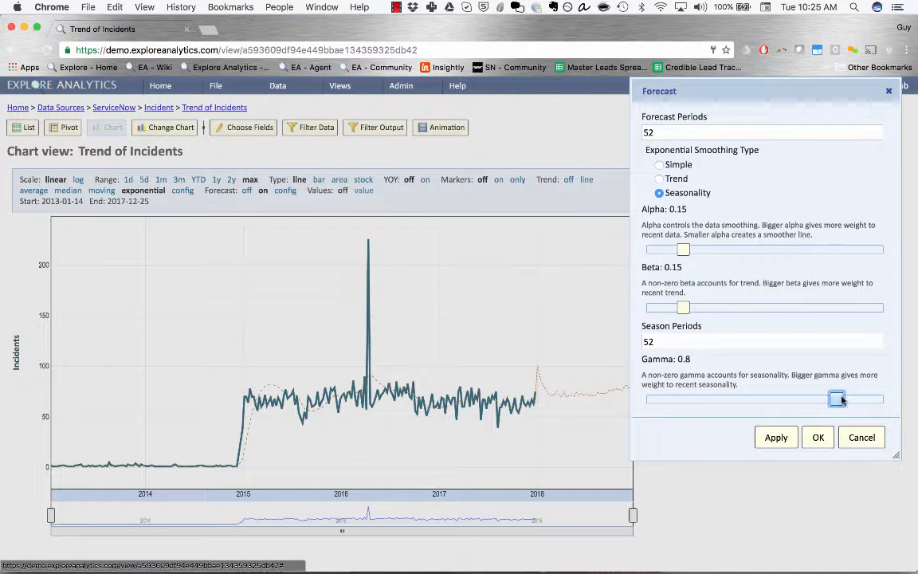
{"action": "left_click", "coordinate": [775, 437]}
{"action": "left_click_drag", "start_coordinate": [786, 96], "coordinate": [841, 95]}
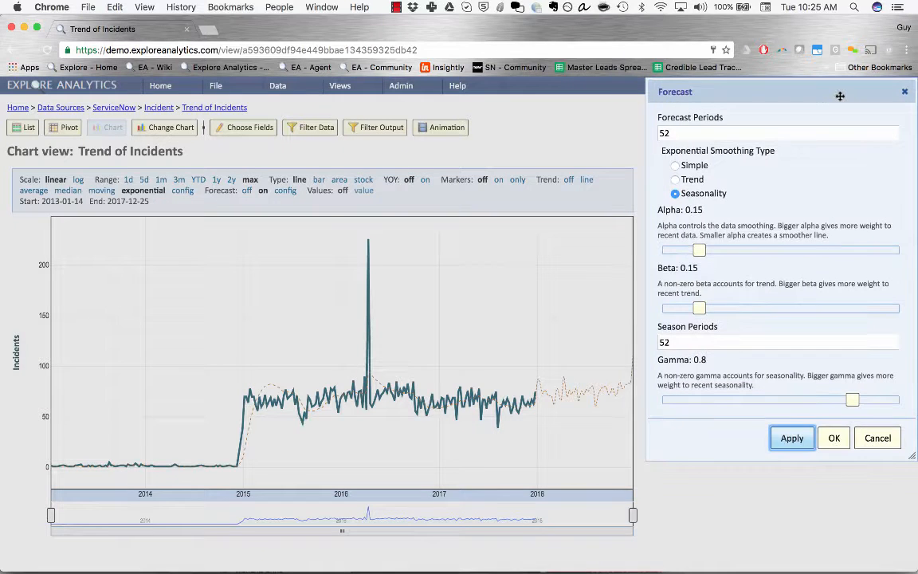
{"action": "left_click_drag", "start_coordinate": [678, 194], "coordinate": [729, 188]}
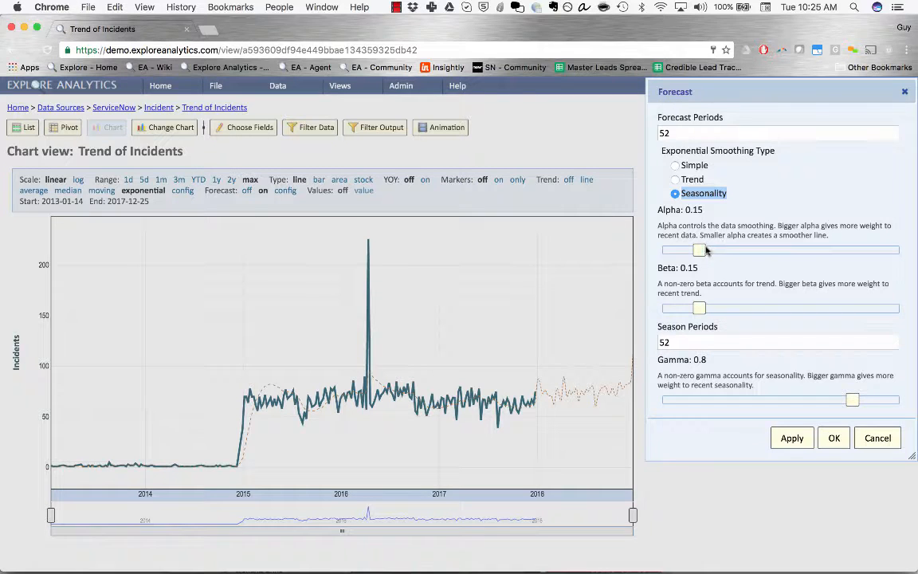
Apply alpha 0.58 with beta 0.52, then alpha 0.91, beta 0.38 and gamma 0.5
{"action": "left_click_drag", "start_coordinate": [699, 250], "coordinate": [800, 250]}
{"action": "left_click_drag", "start_coordinate": [699, 307], "coordinate": [787, 309]}
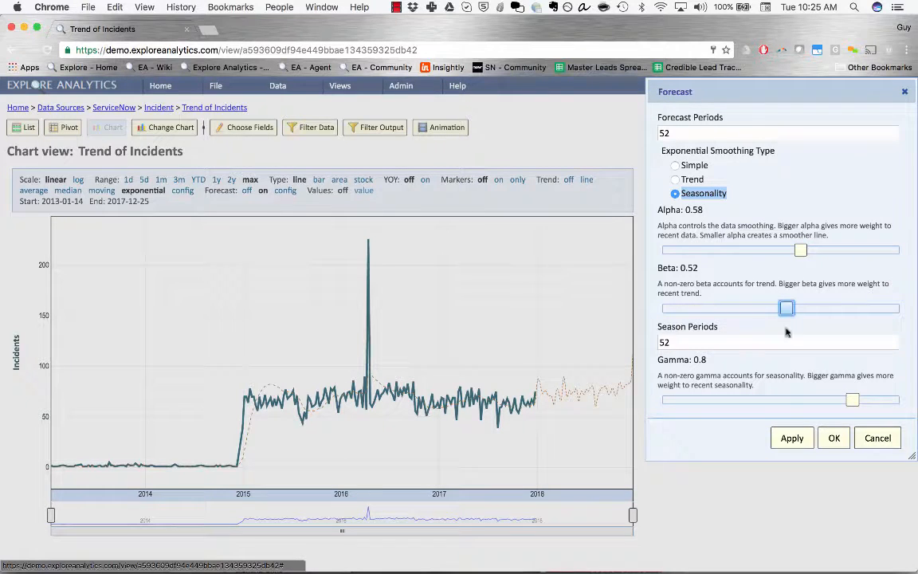
{"action": "left_click", "coordinate": [789, 444]}
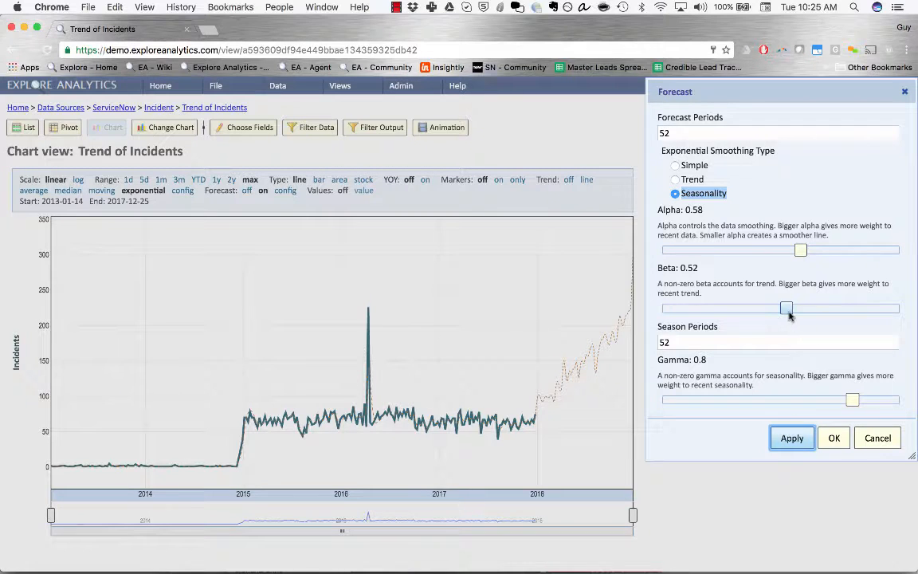
{"action": "left_click_drag", "start_coordinate": [787, 308], "coordinate": [741, 309]}
{"action": "left_click_drag", "start_coordinate": [800, 250], "coordinate": [879, 251]}
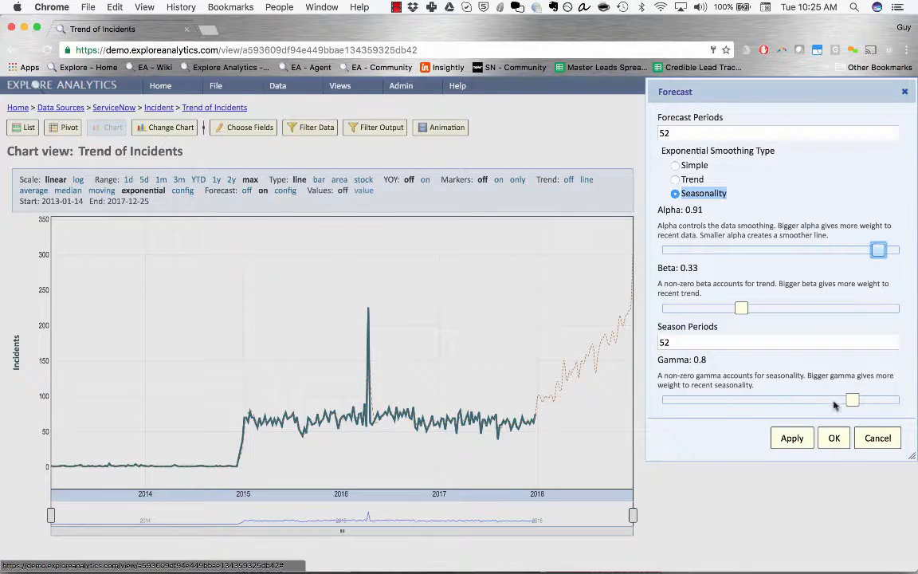
{"action": "left_click_drag", "start_coordinate": [860, 399], "coordinate": [783, 400]}
{"action": "left_click", "coordinate": [792, 438]}
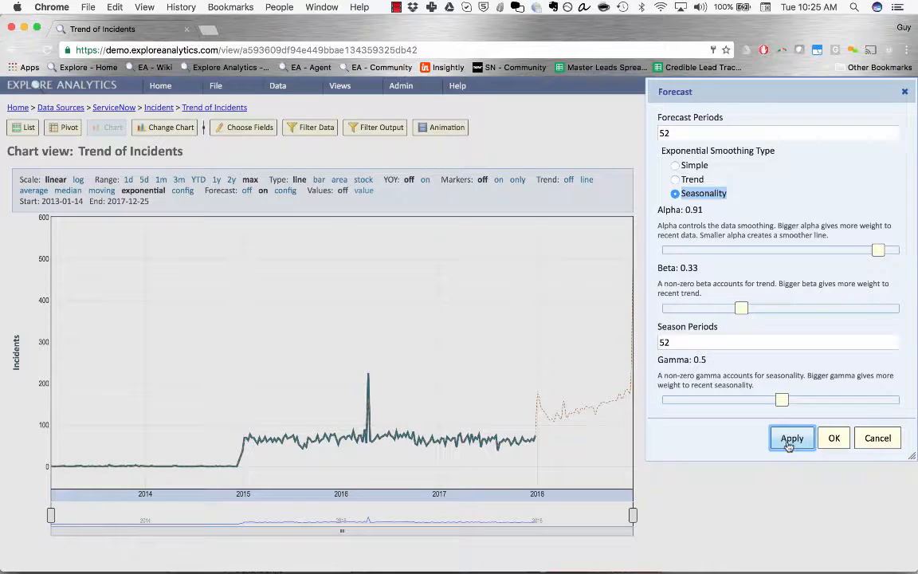
Apply beta 0.46 and gamma 0.3, then lower alpha to 0.28 and apply
{"action": "left_click_drag", "start_coordinate": [742, 308], "coordinate": [772, 309]}
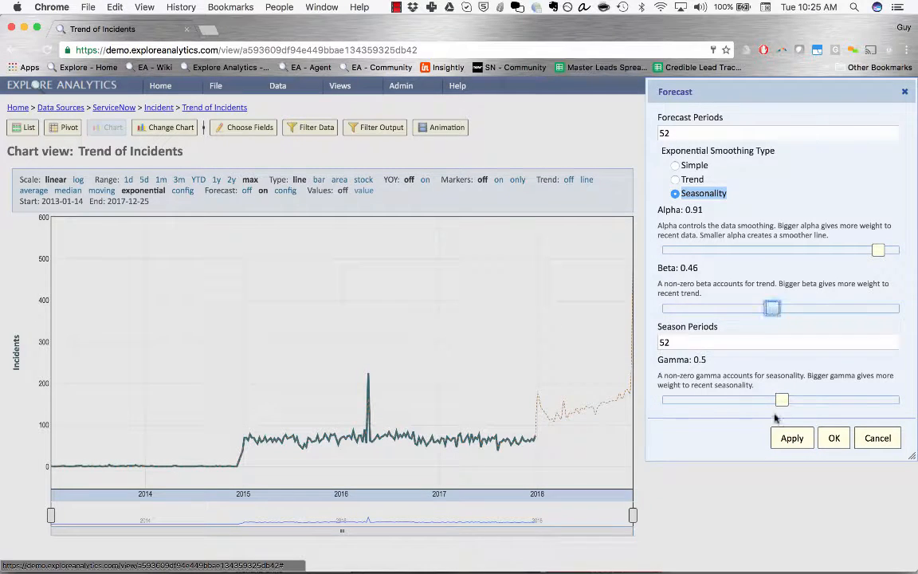
{"action": "left_click_drag", "start_coordinate": [782, 400], "coordinate": [735, 402]}
{"action": "left_click", "coordinate": [786, 437]}
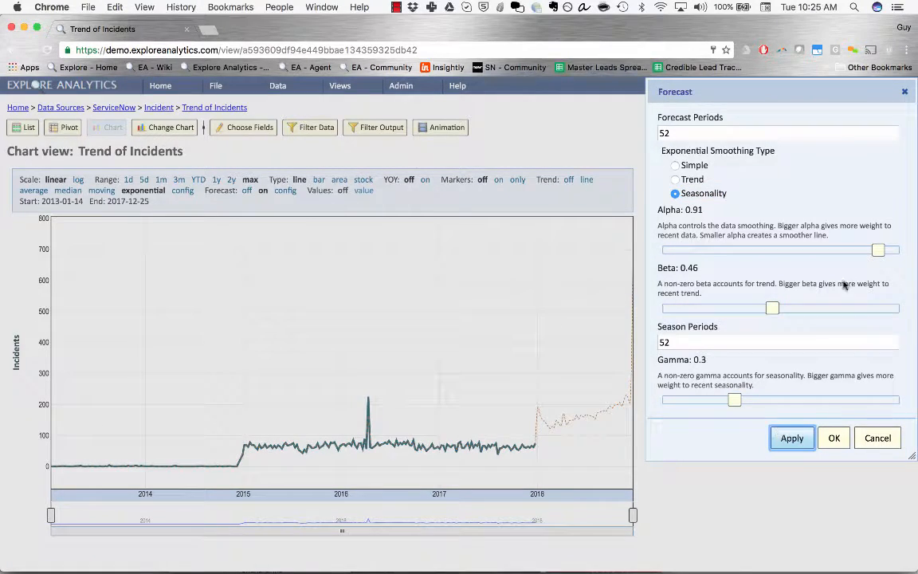
{"action": "left_click_drag", "start_coordinate": [877, 253], "coordinate": [730, 252]}
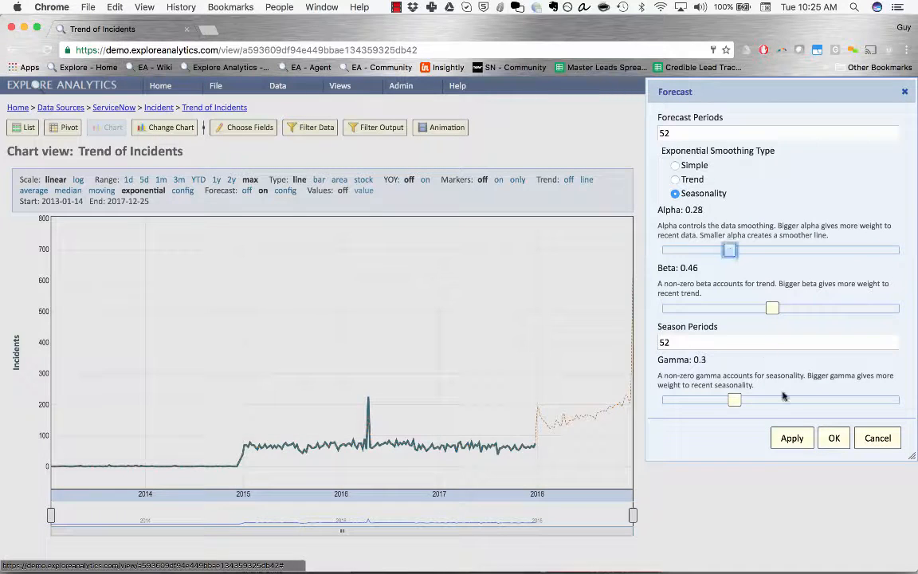
{"action": "left_click", "coordinate": [797, 437]}
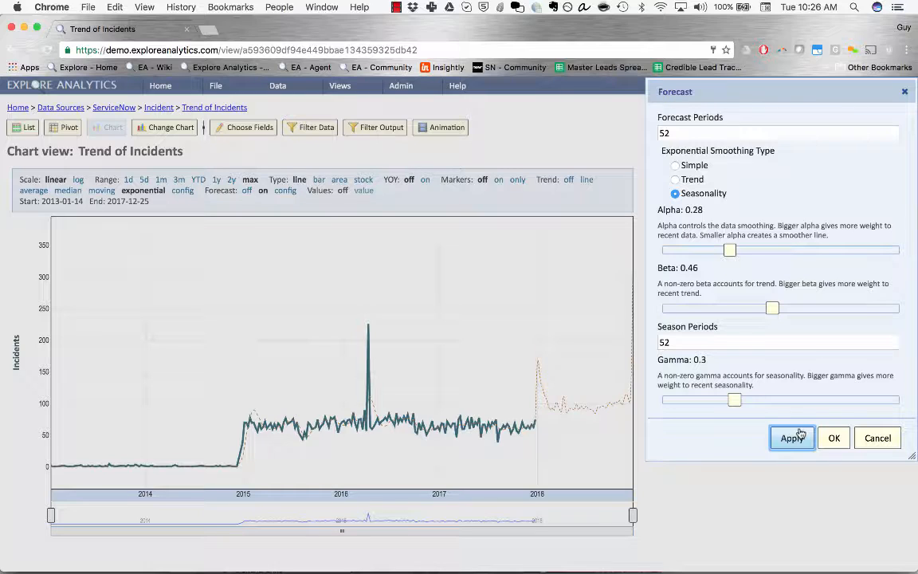
Move the sliders to alpha 0.74, beta 0.64 and gamma 0.42 without applying yet
{"action": "left_click_drag", "start_coordinate": [730, 250], "coordinate": [837, 241]}
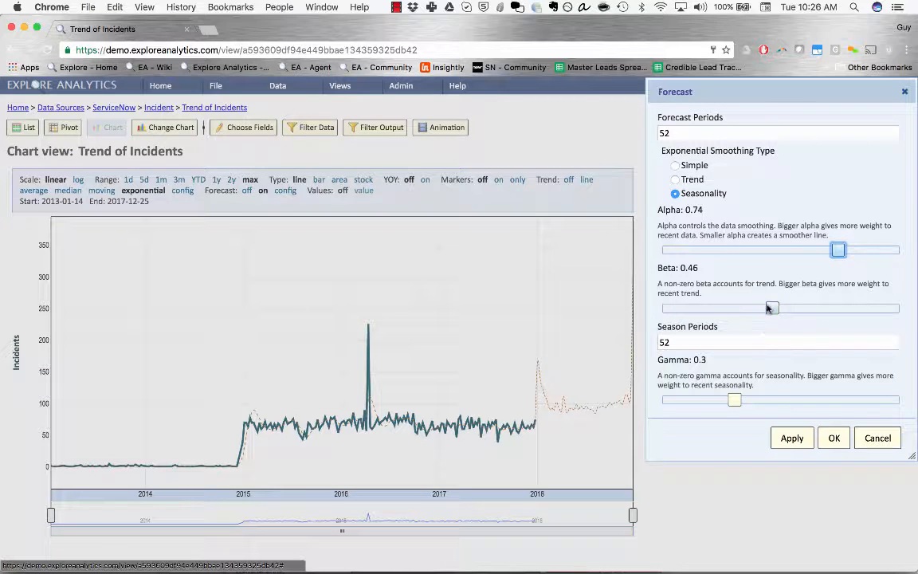
{"action": "left_click_drag", "start_coordinate": [770, 308], "coordinate": [815, 307]}
{"action": "left_click_drag", "start_coordinate": [735, 400], "coordinate": [759, 398]}
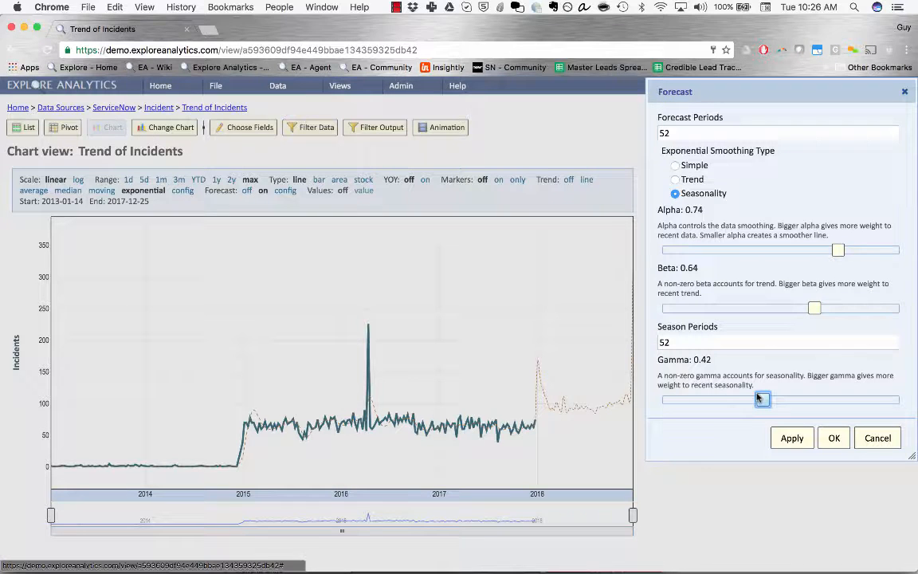